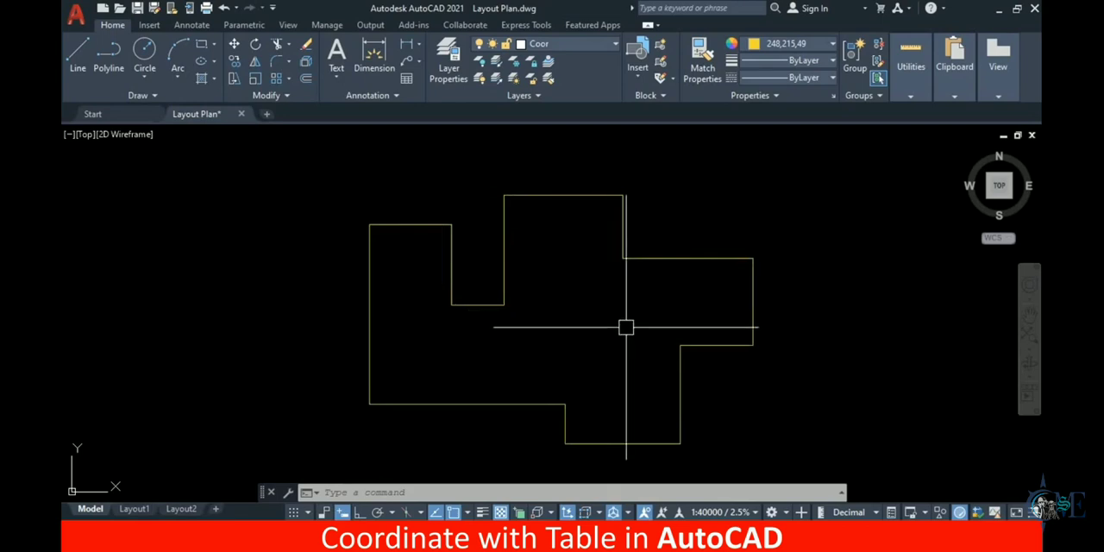
# Load the coor.lsp routine from the Fas folder as an application and close the loader
pyautogui.write('p')
pyautogui.press('Return')
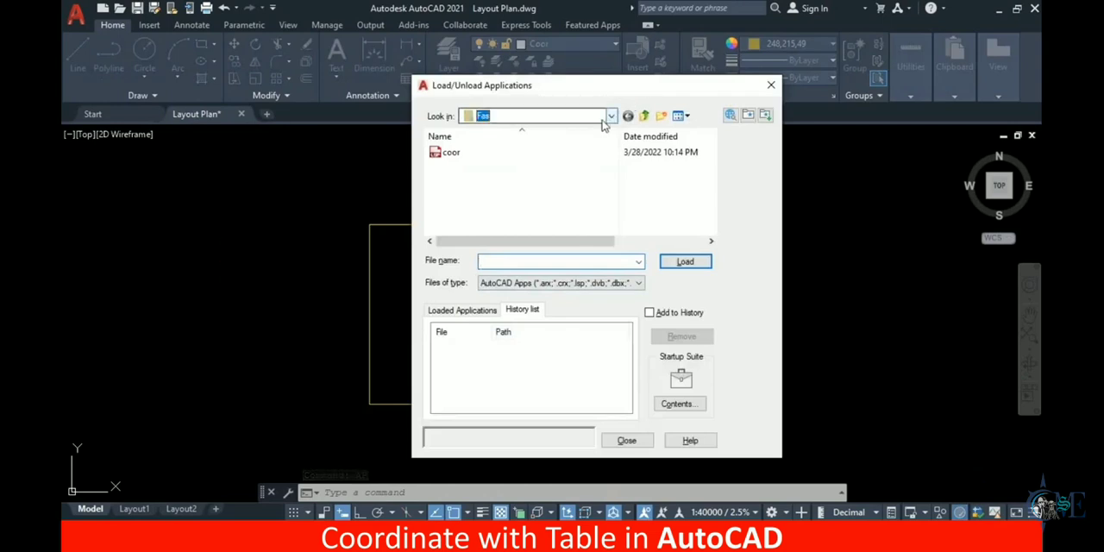
pyautogui.click(609, 117)
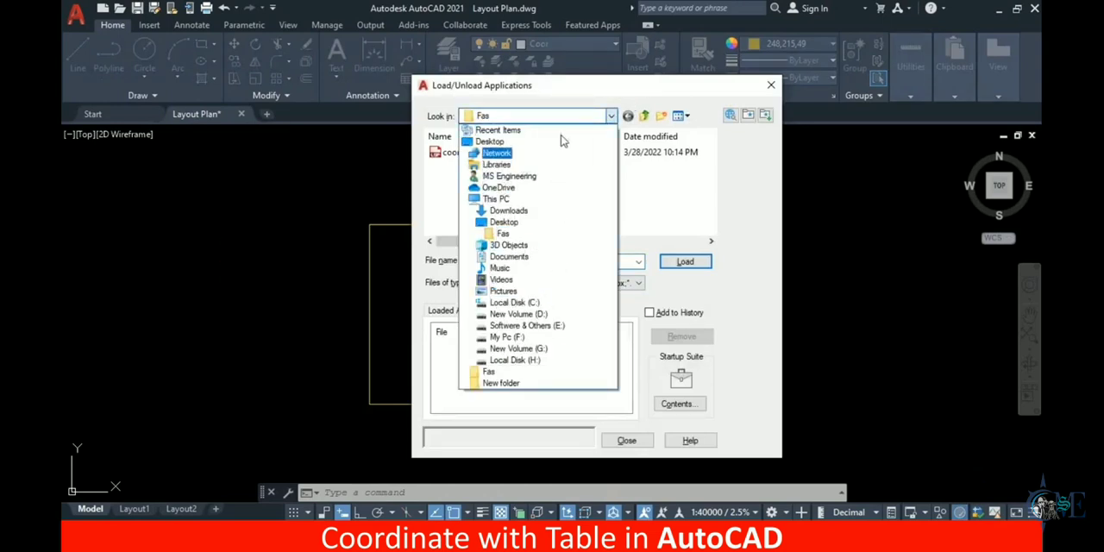
pyautogui.click(588, 119)
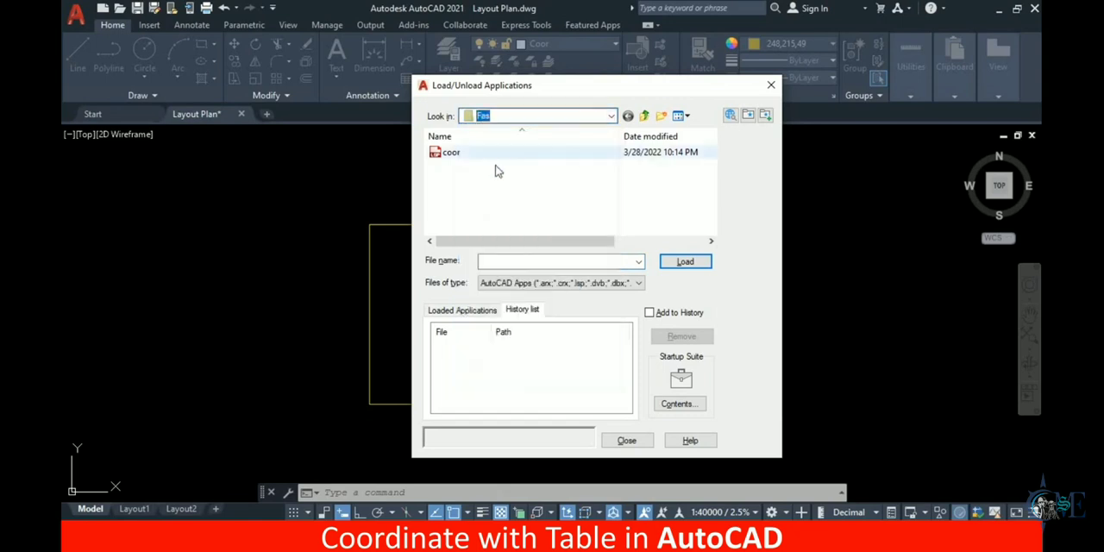
pyautogui.click(464, 155)
pyautogui.moveTo(442, 153); pyautogui.dragTo(438, 156)
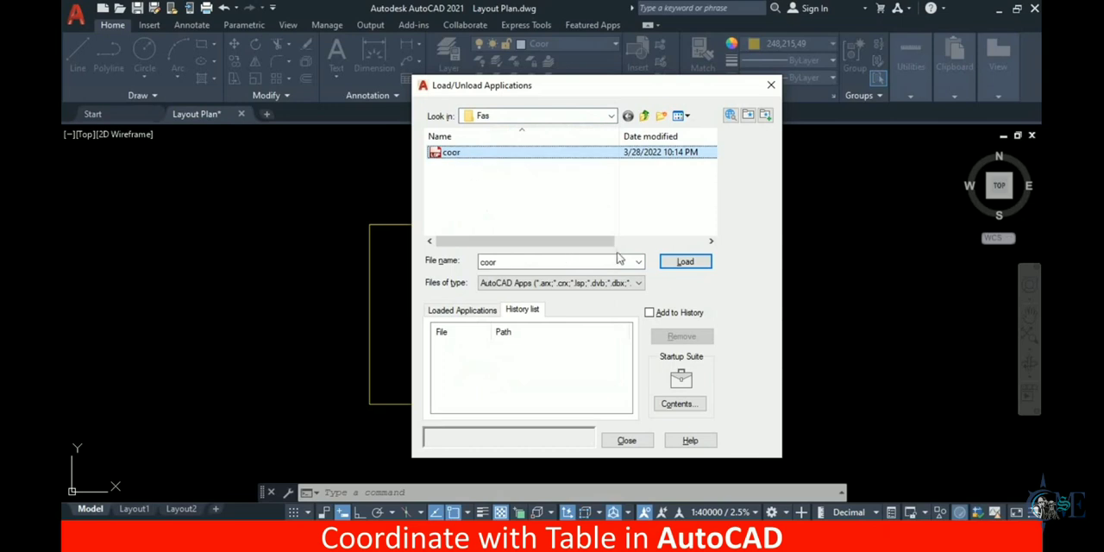
pyautogui.click(685, 263)
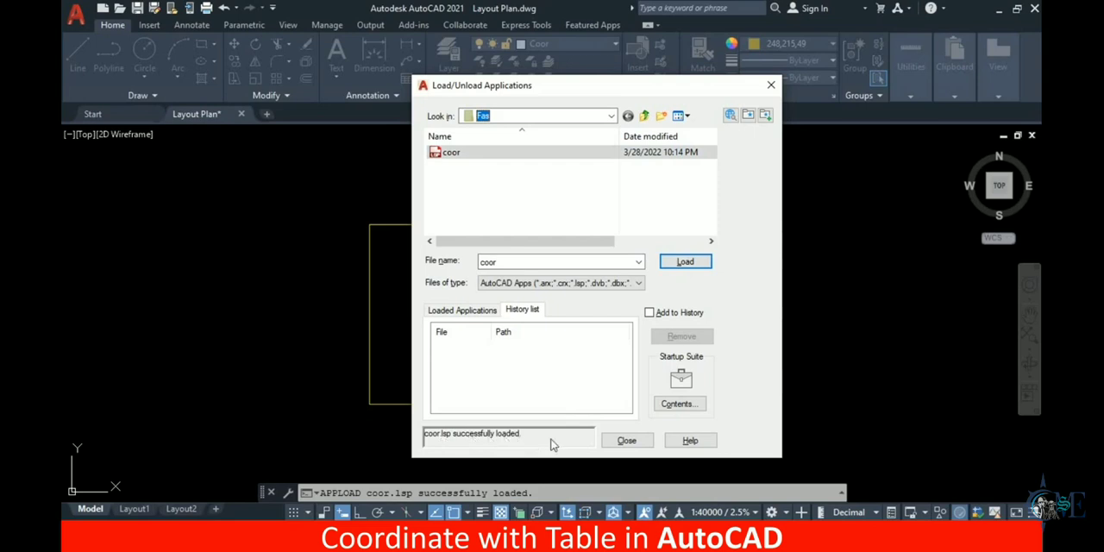
pyautogui.click(627, 441)
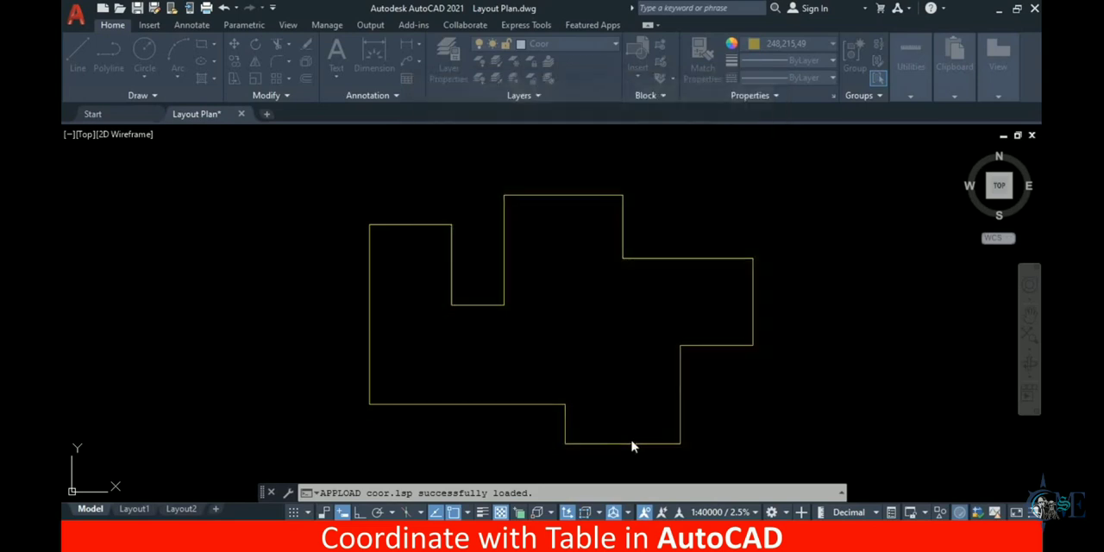
# Run COOR on the upper and lower corners of the plan's easternmost edge, start numbering at 1, and place the table right of the plan
pyautogui.moveTo(678, 334)
pyautogui.mouseDown(button='middle')
pyautogui.moveTo(621, 298)
pyautogui.moveTo(635, 311)
pyautogui.mouseUp(button='middle')
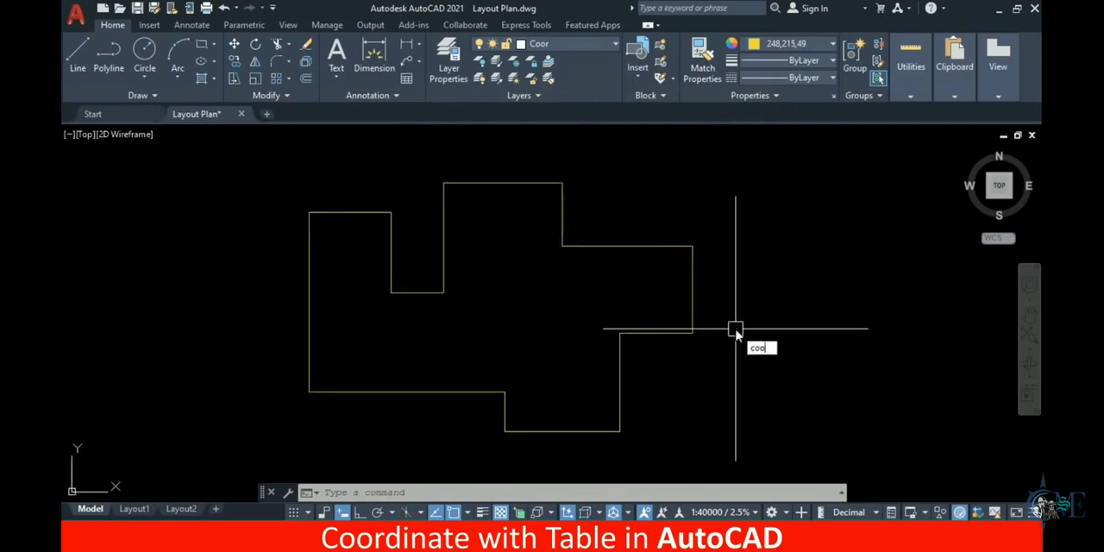
pyautogui.write('r')
pyautogui.press('Return')
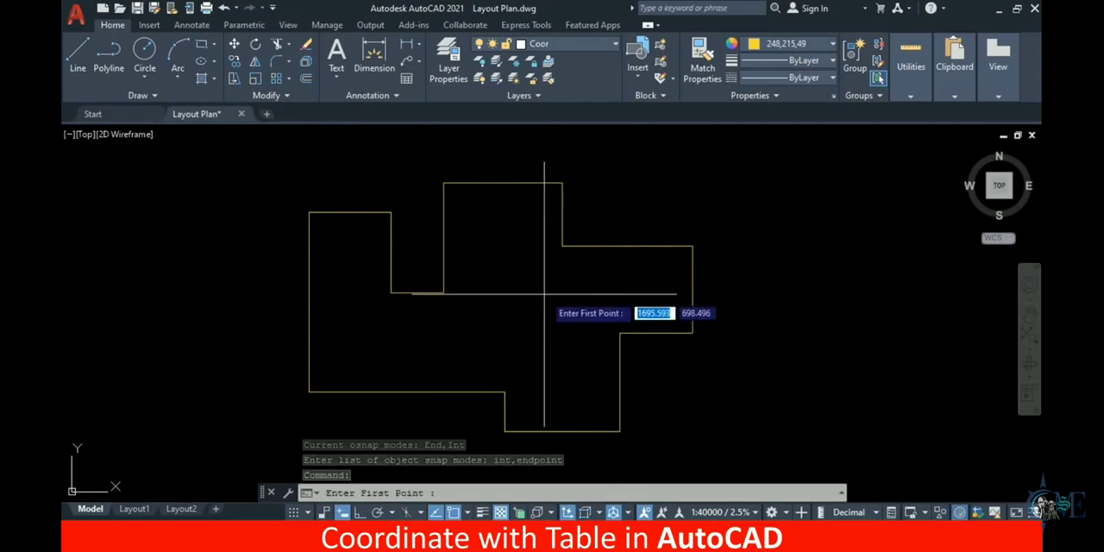
pyautogui.click(692, 247)
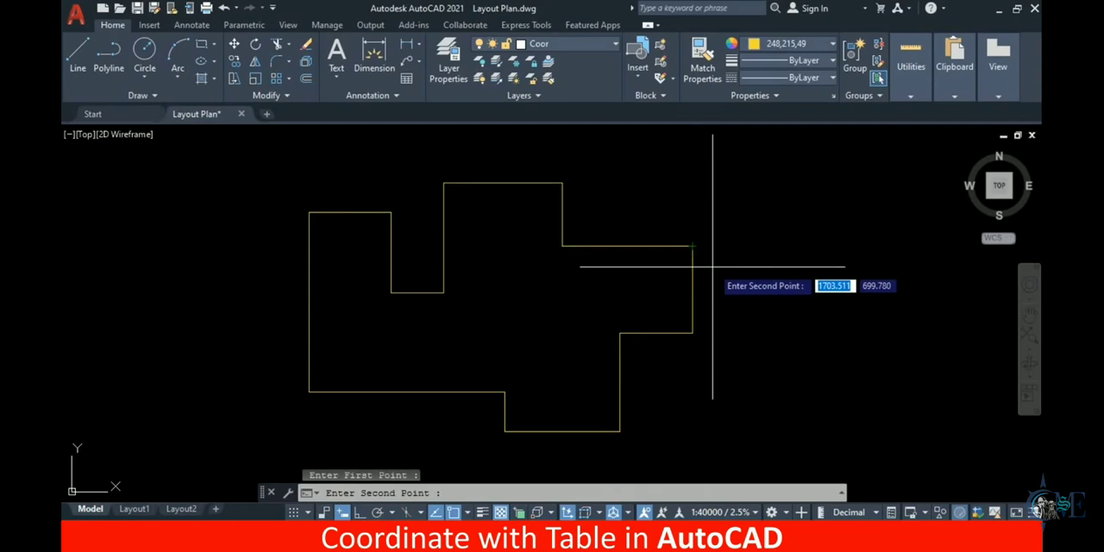
pyautogui.click(692, 333)
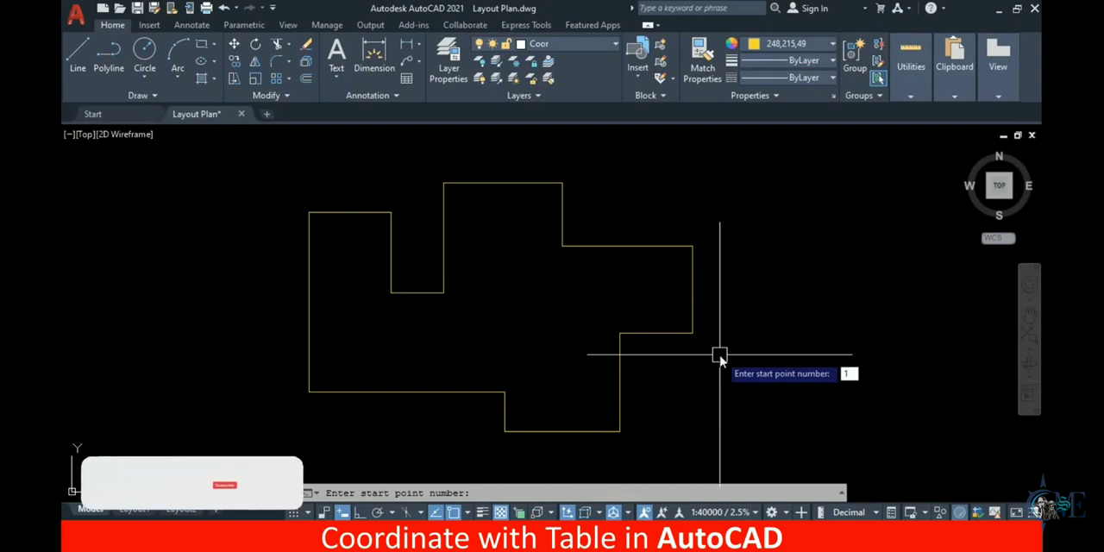
pyautogui.press('Return')
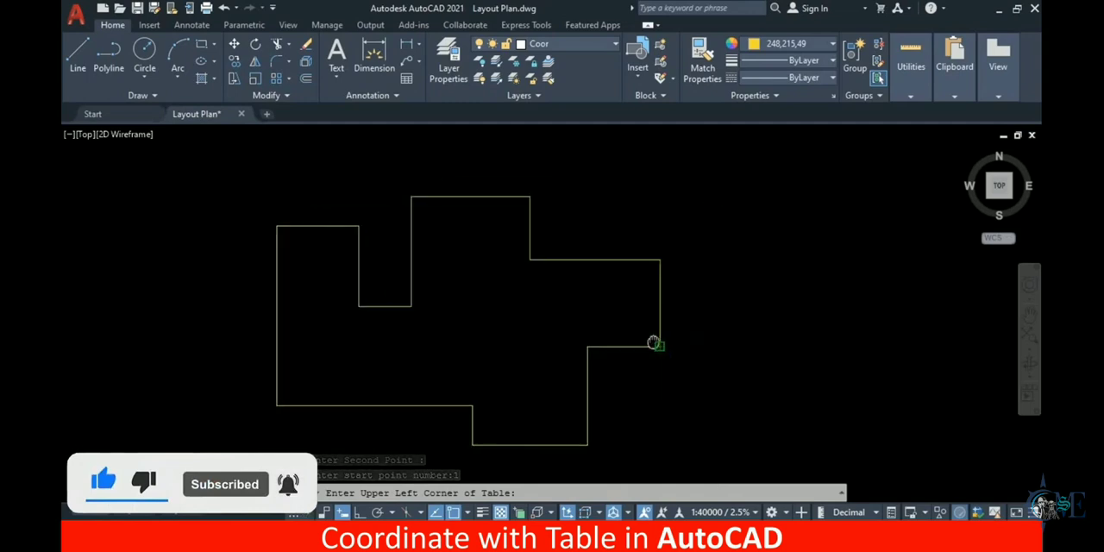
pyautogui.scroll(-2, 669, 378)
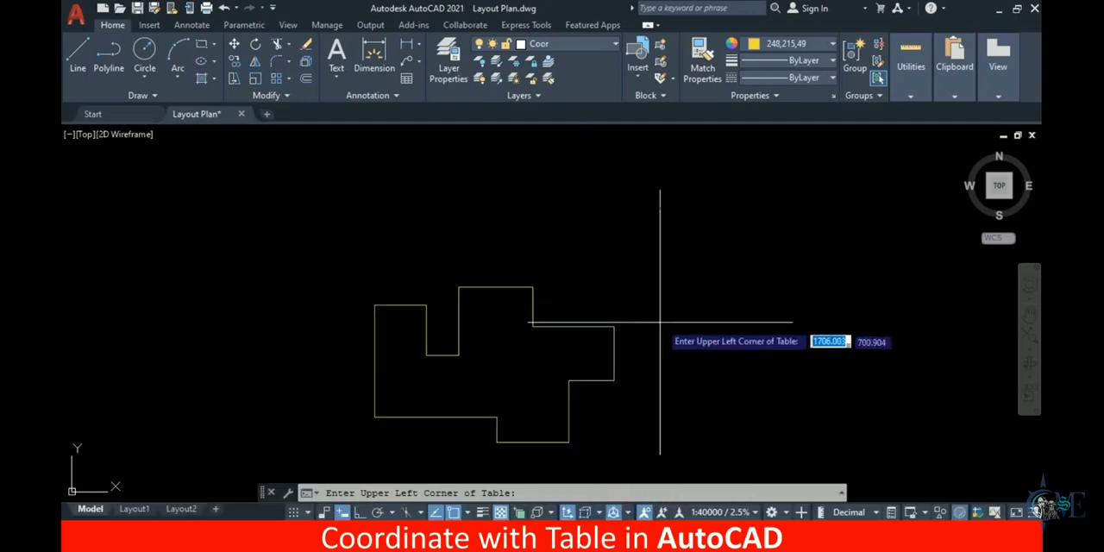
pyautogui.moveTo(653, 350); pyautogui.dragTo(690, 267, button='middle')
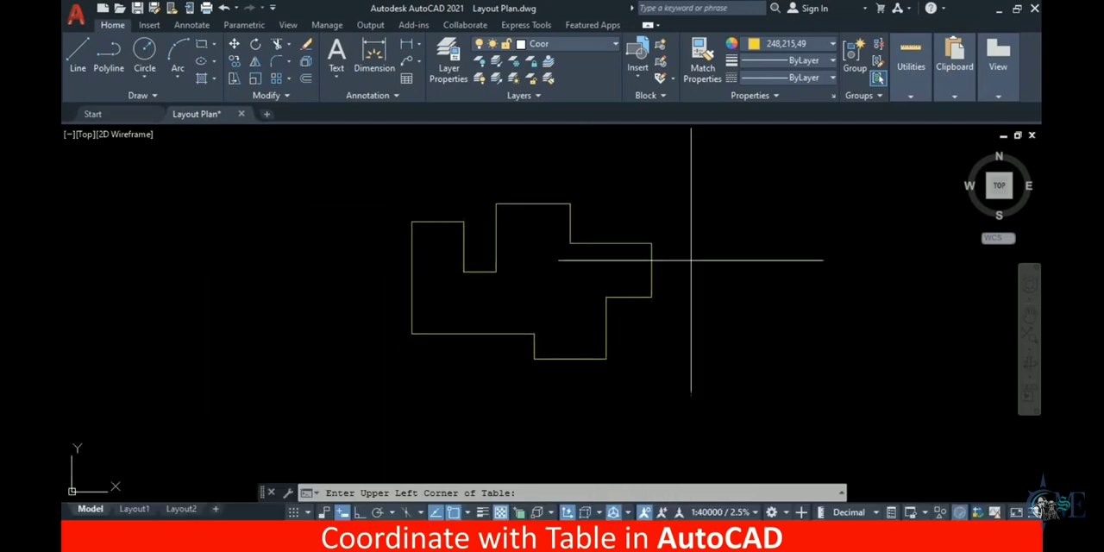
pyautogui.click(673, 214)
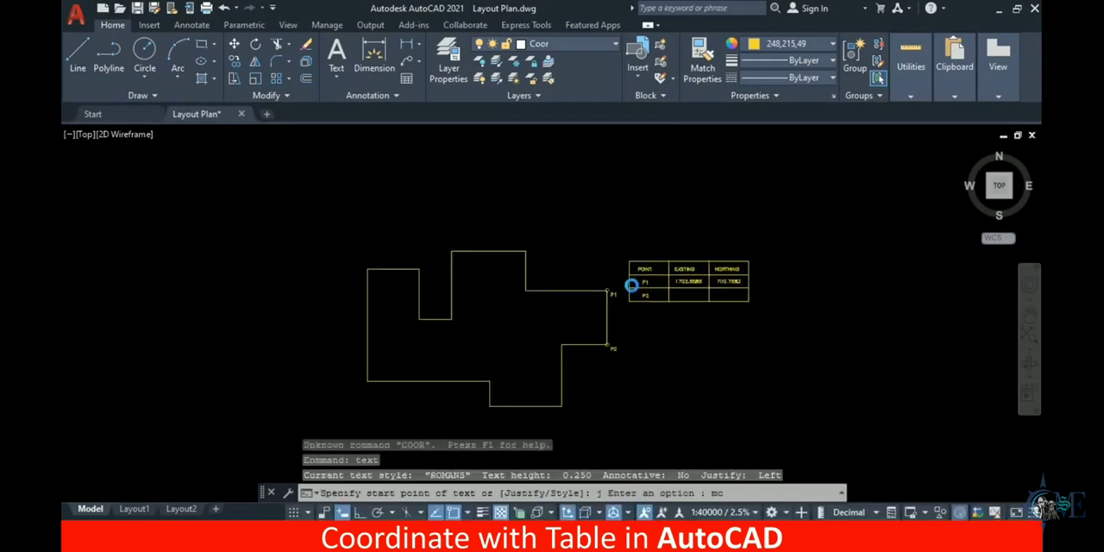
# Examine the easting and northing rows in the coordinate table against the labelled points P1 and P2 on the outline
pyautogui.click(611, 344)
pyautogui.scroll(4, 591, 293)
pyautogui.moveTo(690, 299); pyautogui.dragTo(497, 303, button='middle')
pyautogui.moveTo(579, 300)
pyautogui.mouseDown(button='middle')
pyautogui.moveTo(502, 298)
pyautogui.moveTo(466, 328)
pyautogui.mouseUp(button='middle')
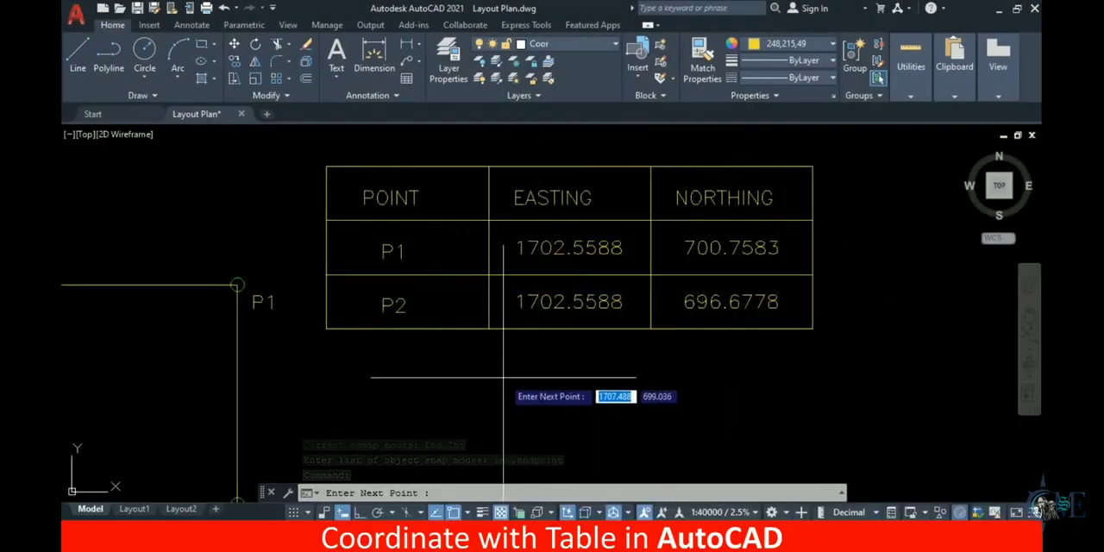
pyautogui.moveTo(502, 377); pyautogui.dragTo(517, 335, button='middle')
pyautogui.moveTo(354, 306); pyautogui.dragTo(451, 284, button='middle')
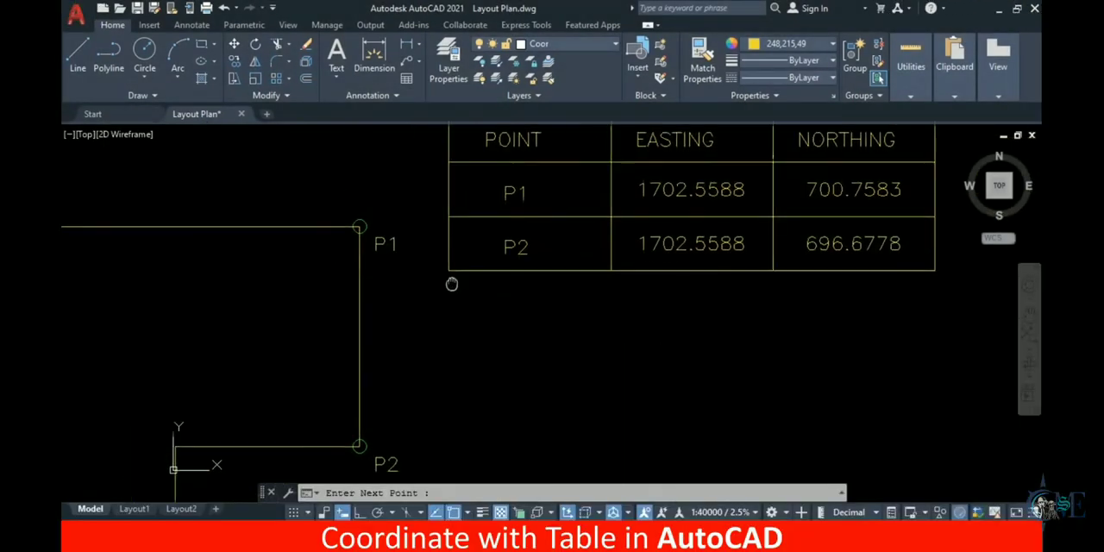
pyautogui.scroll(-2, 451, 284)
pyautogui.scroll(2, 375, 267)
pyautogui.moveTo(535, 268); pyautogui.dragTo(459, 333, button='middle')
pyautogui.moveTo(550, 405); pyautogui.dragTo(545, 291, button='middle')
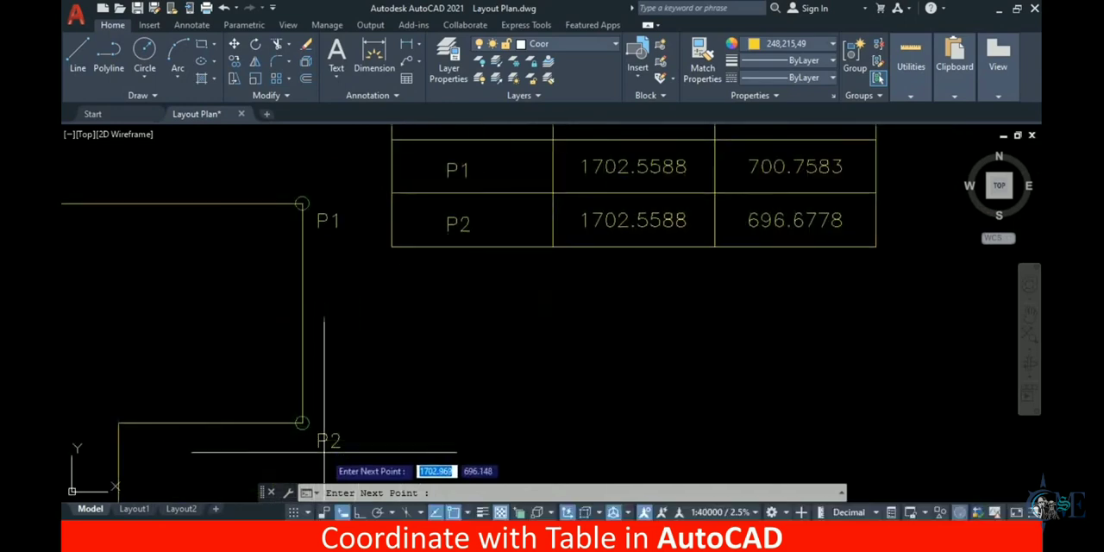
pyautogui.scroll(-2, 754, 276)
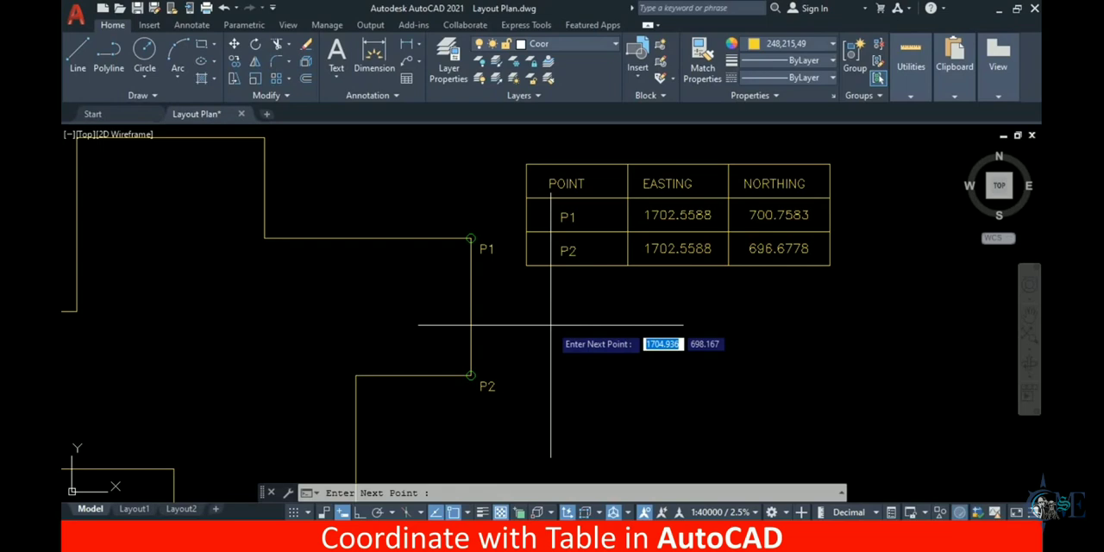
# Add the inner corner west of P2 and the lower-right corner of the plan's bottom projection to the coordinate table
pyautogui.moveTo(551, 325); pyautogui.dragTo(593, 280, button='middle')
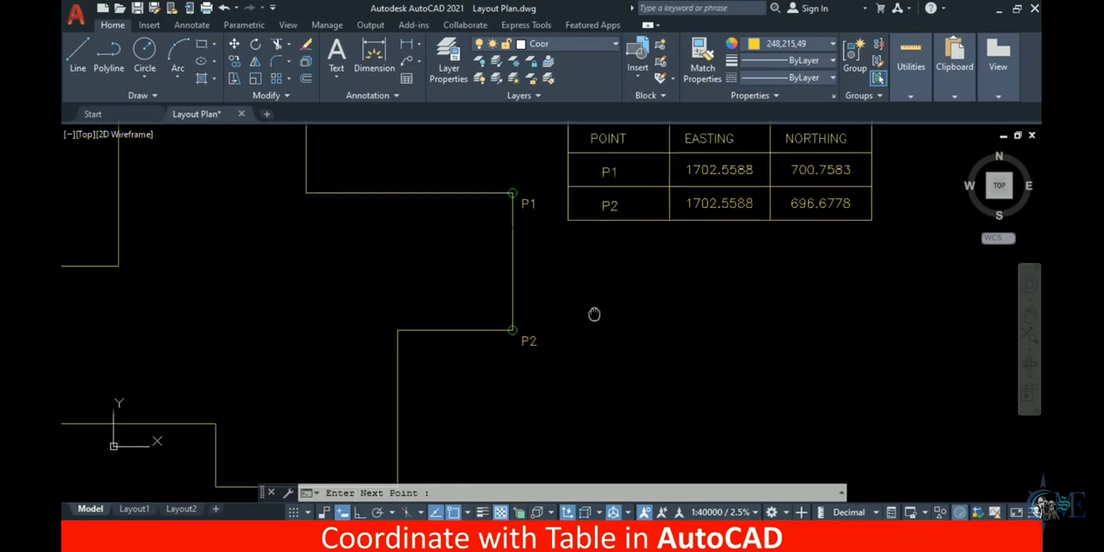
pyautogui.click(398, 330)
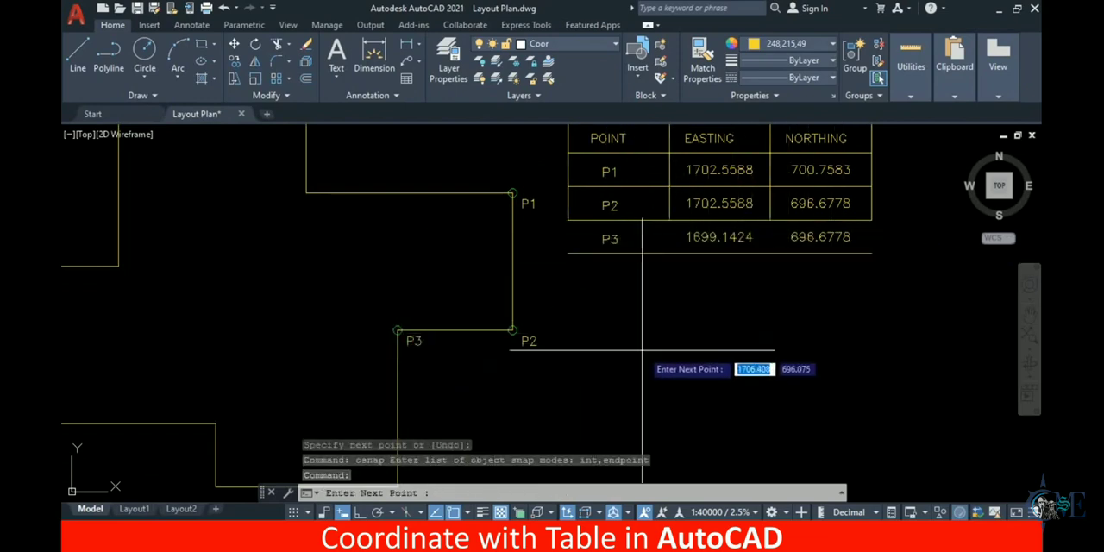
pyautogui.scroll(-3, 642, 350)
pyautogui.click(469, 398)
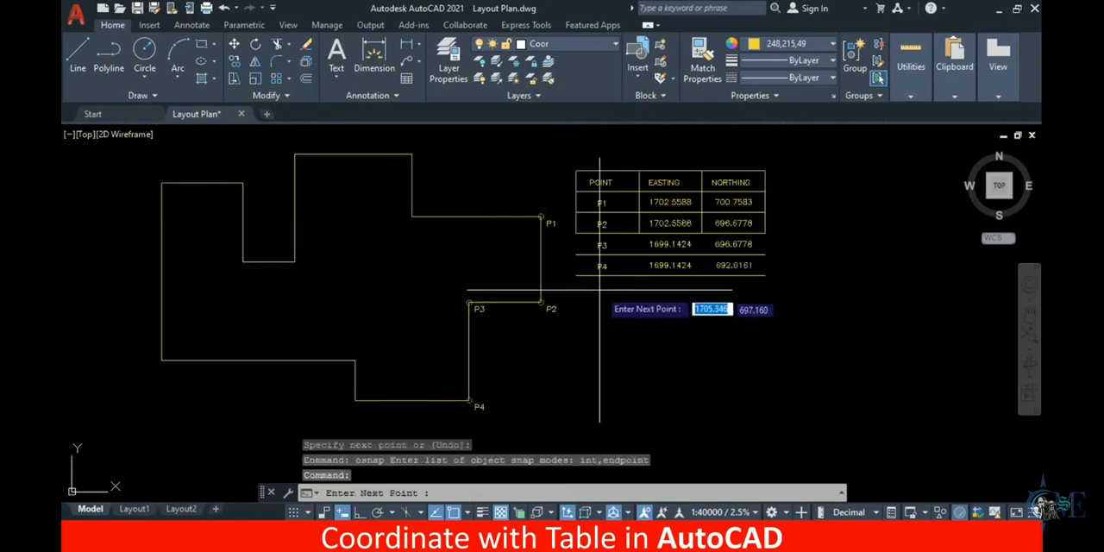
# Examine the P4 label at the bottom projection and the P3 and P4 rows in the coordinate table
pyautogui.scroll(3, 608, 271)
pyautogui.moveTo(523, 348); pyautogui.dragTo(596, 210, button='middle')
pyautogui.scroll(-2, 486, 313)
pyautogui.moveTo(444, 372); pyautogui.dragTo(448, 313, button='middle')
pyautogui.scroll(2, 402, 358)
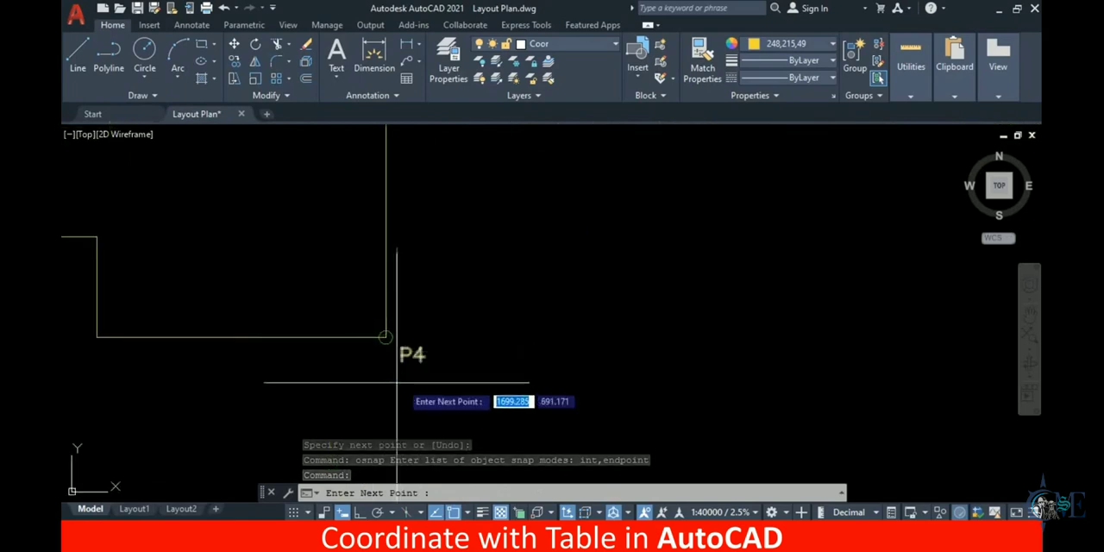
pyautogui.scroll(-3, 380, 369)
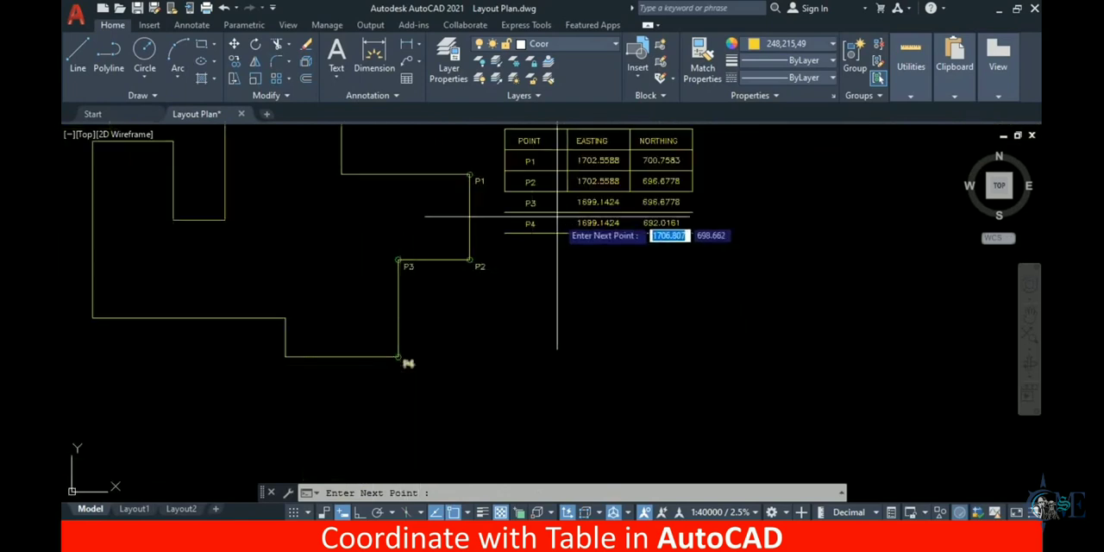
pyautogui.scroll(2, 543, 239)
pyautogui.scroll(2, 535, 239)
pyautogui.moveTo(652, 228); pyautogui.dragTo(543, 278, button='middle')
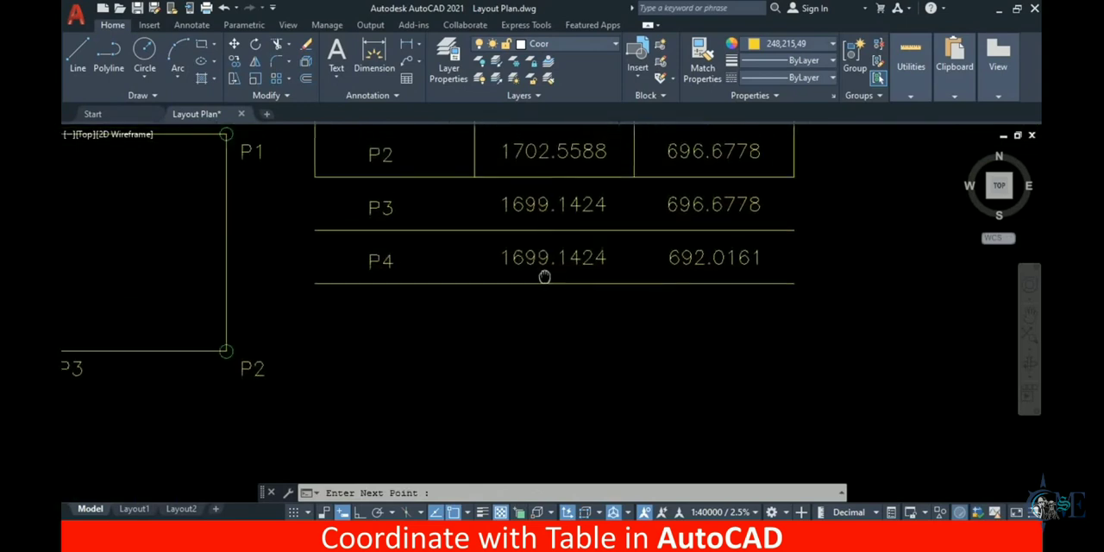
pyautogui.scroll(-2, 578, 311)
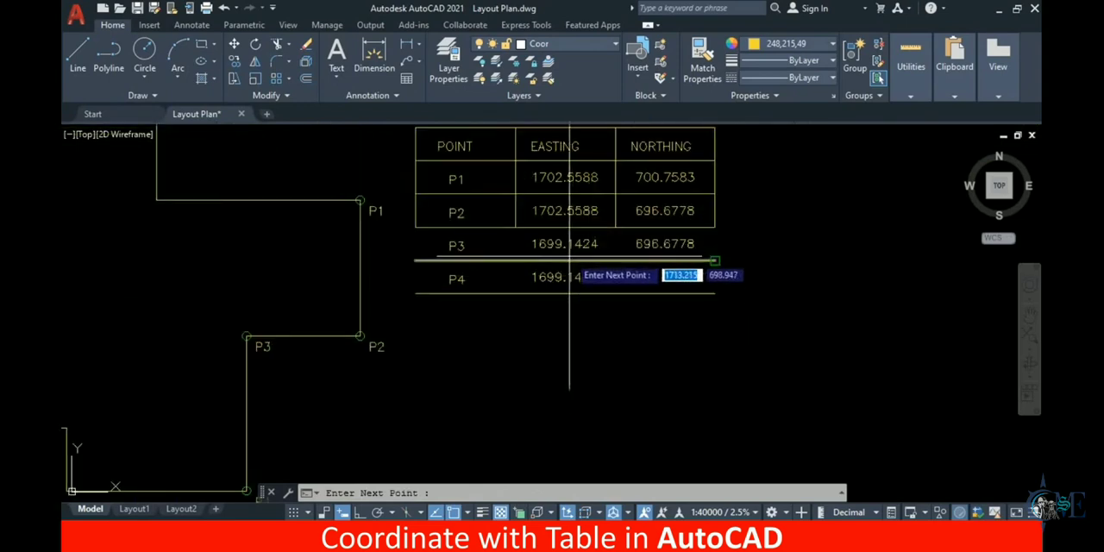
# Add the bottom projection's lower-left corner and the inner corner directly above it to the coordinate table
pyautogui.moveTo(482, 369); pyautogui.dragTo(646, 291, button='middle')
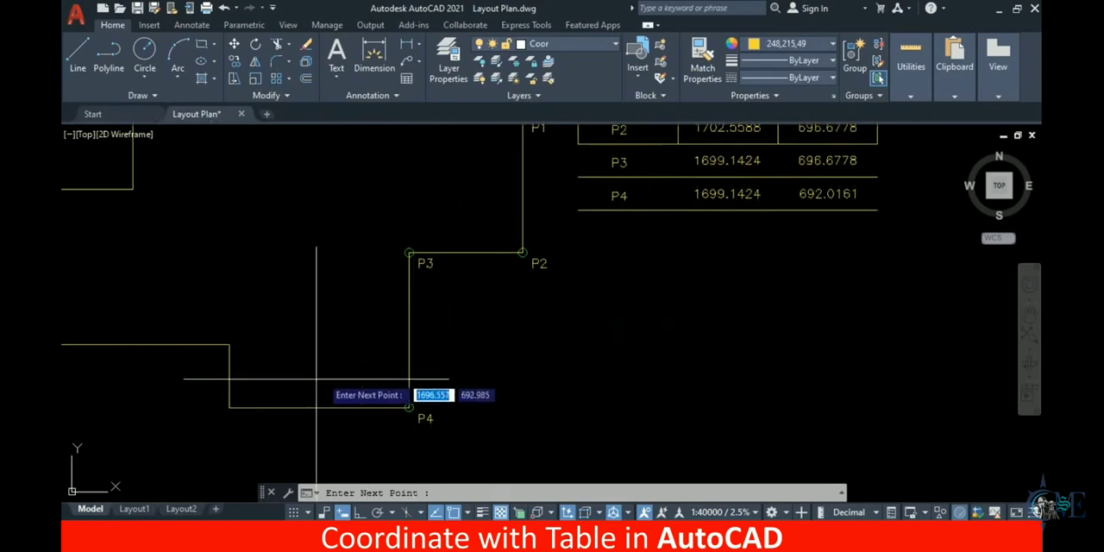
pyautogui.click(231, 406)
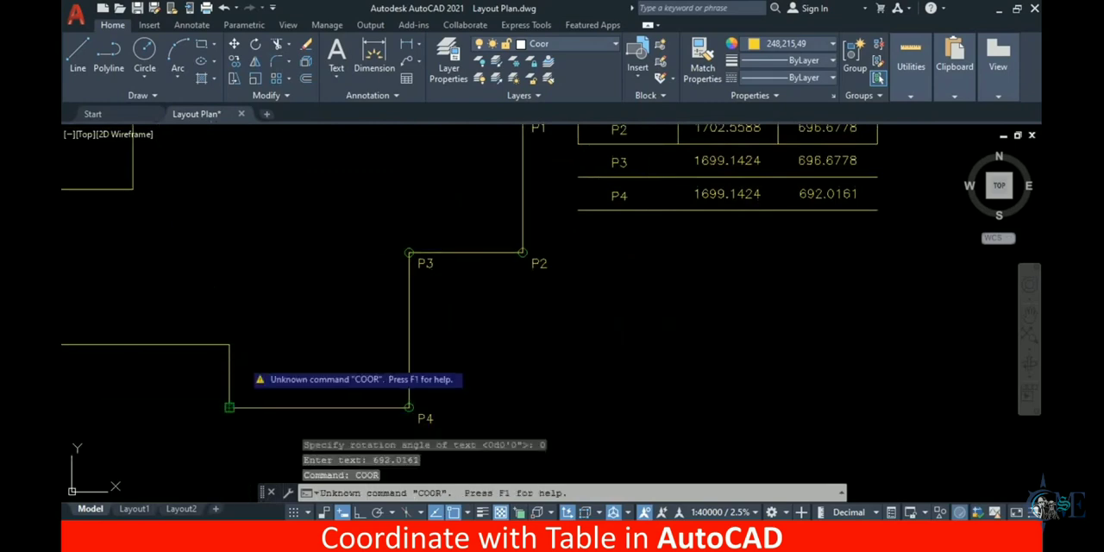
pyautogui.click(229, 406)
pyautogui.click(230, 343)
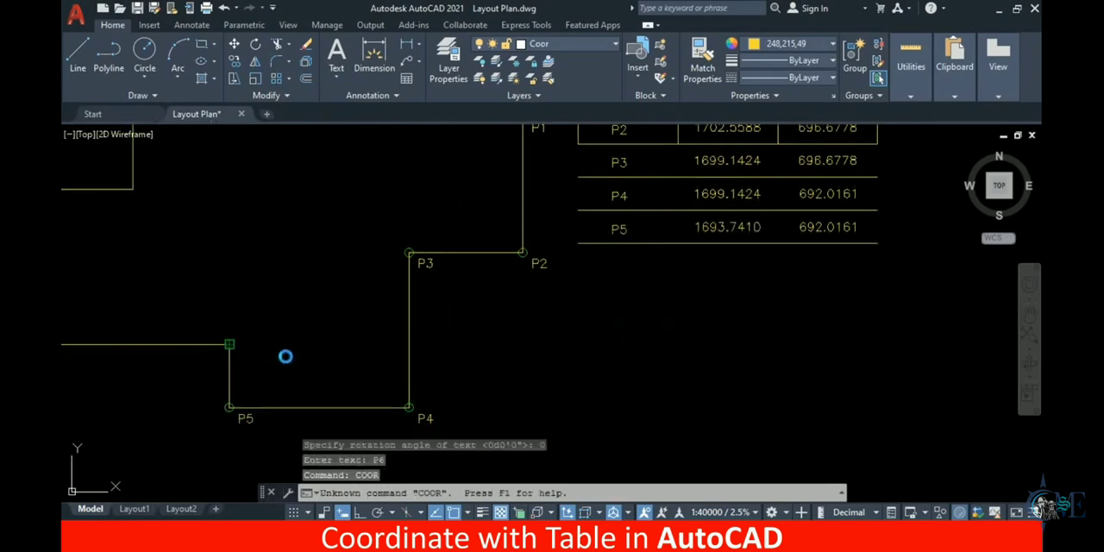
# Add six more outline corners clockwise, from the plan's lower-left corner through the notch to the upper-left corner of the top block
pyautogui.scroll(-2, 319, 370)
pyautogui.moveTo(319, 370); pyautogui.dragTo(439, 370, button='middle')
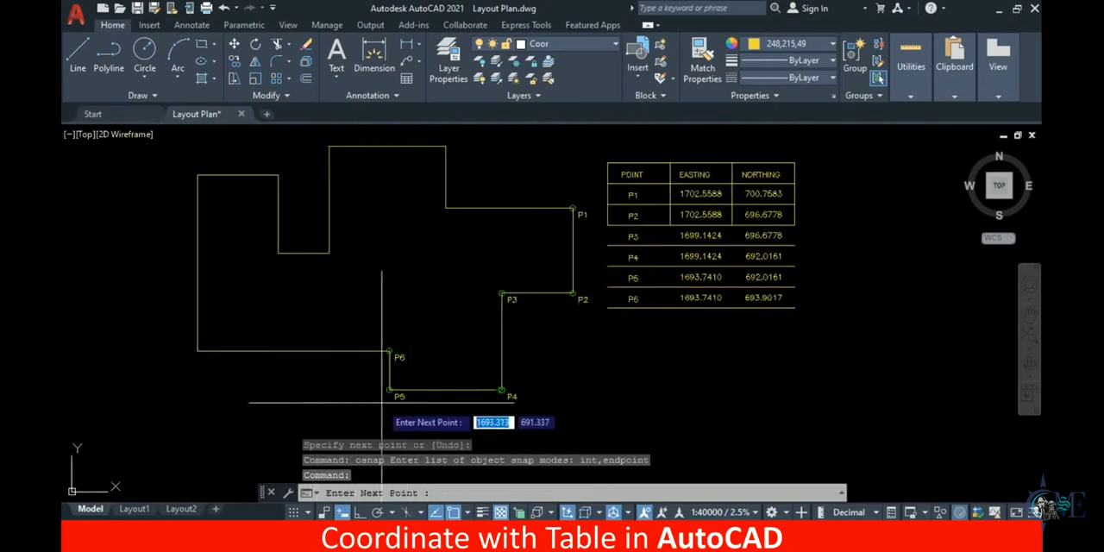
pyautogui.click(196, 354)
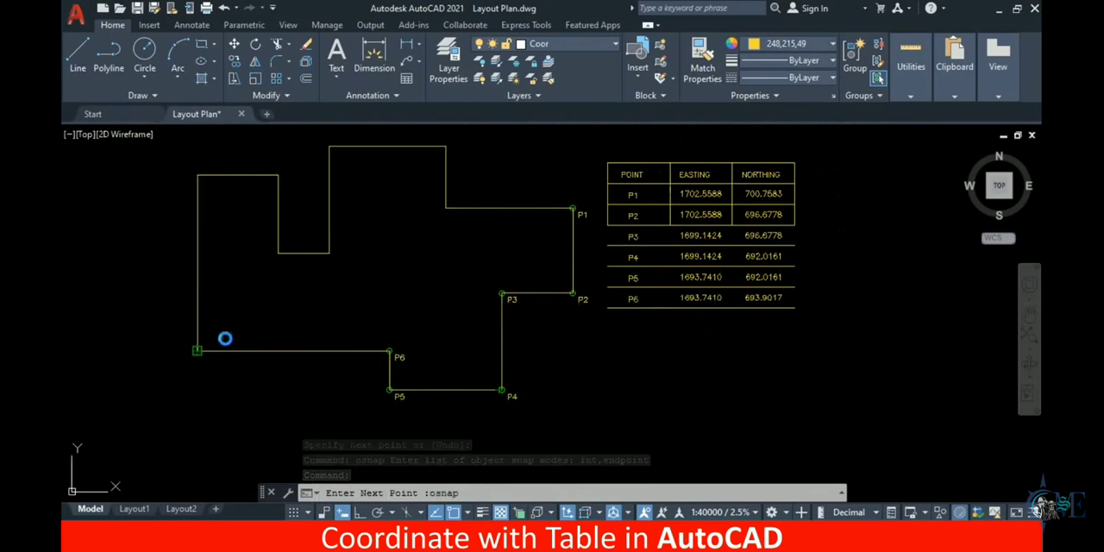
pyautogui.click(198, 175)
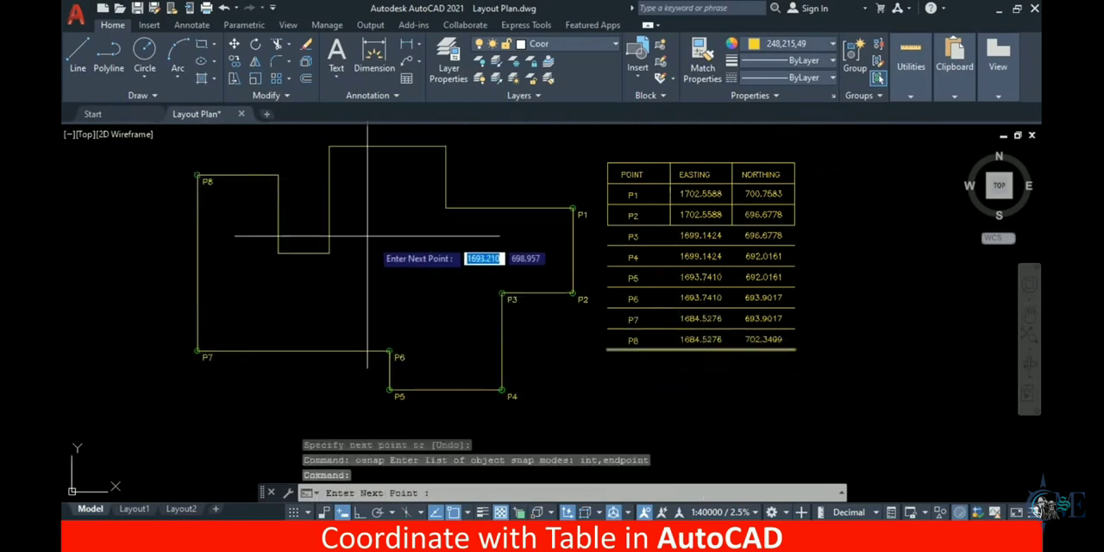
pyautogui.click(277, 177)
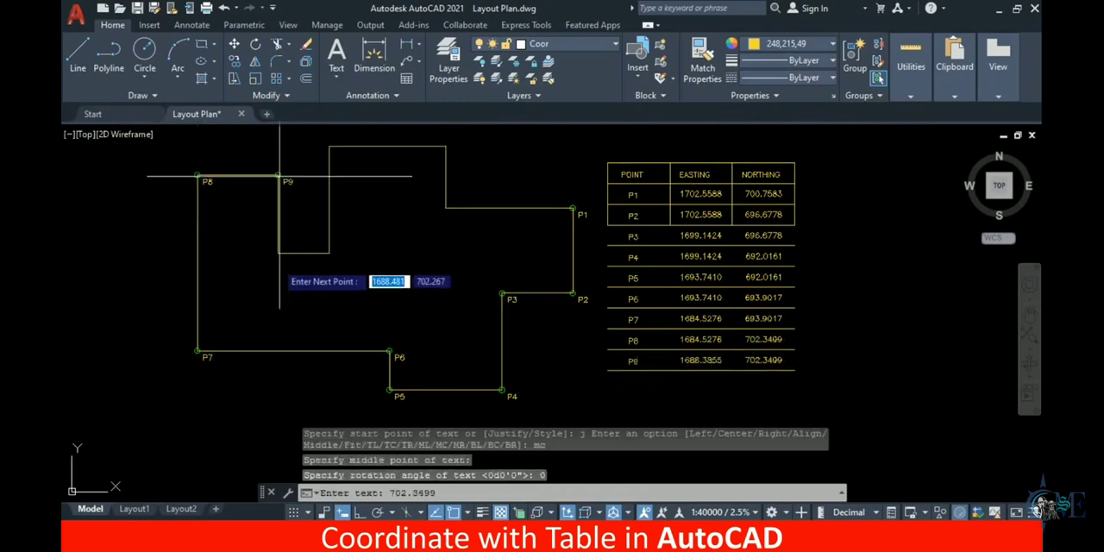
pyautogui.click(278, 253)
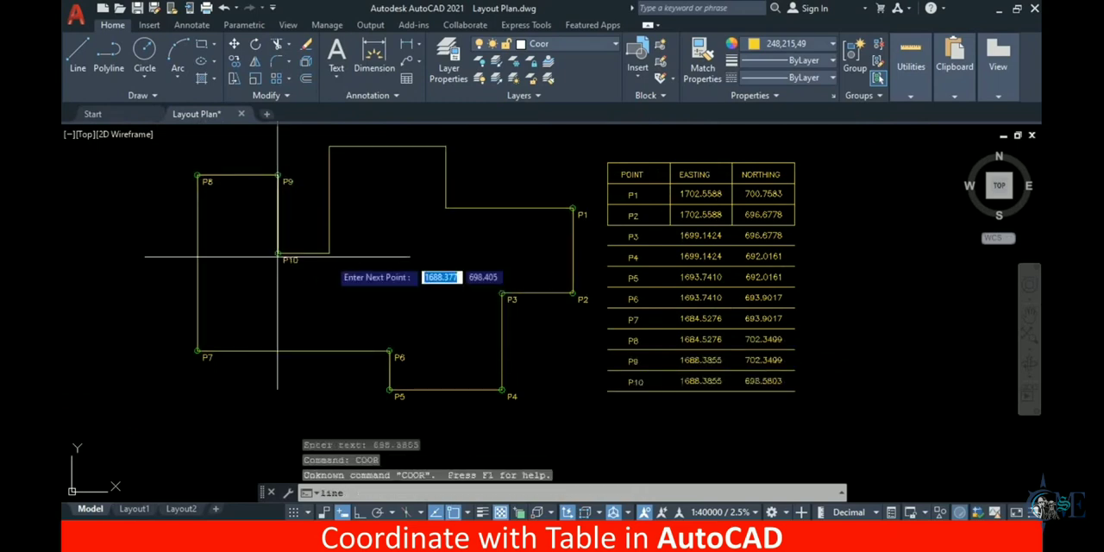
pyautogui.click(328, 254)
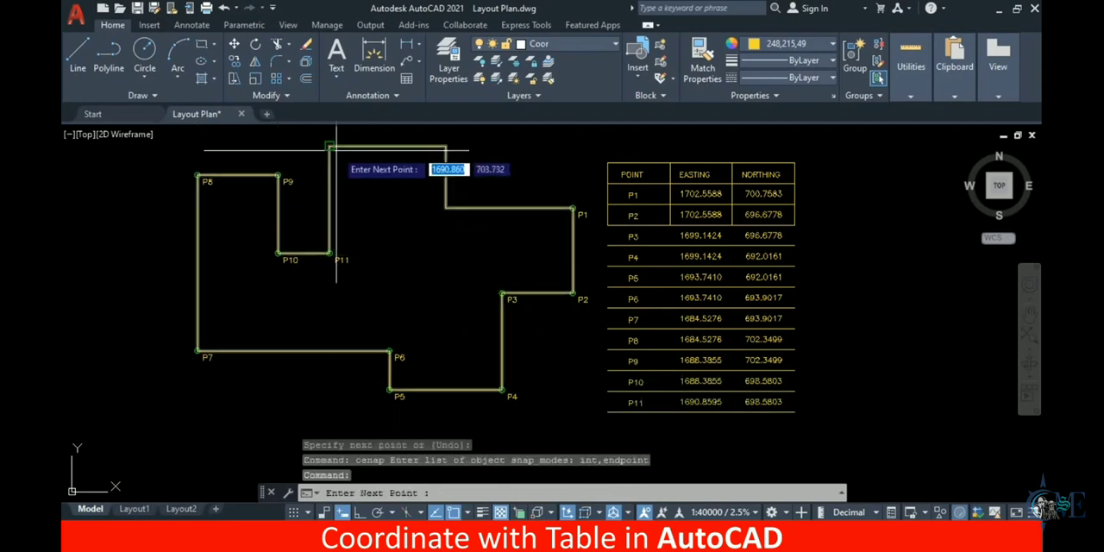
pyautogui.click(357, 192)
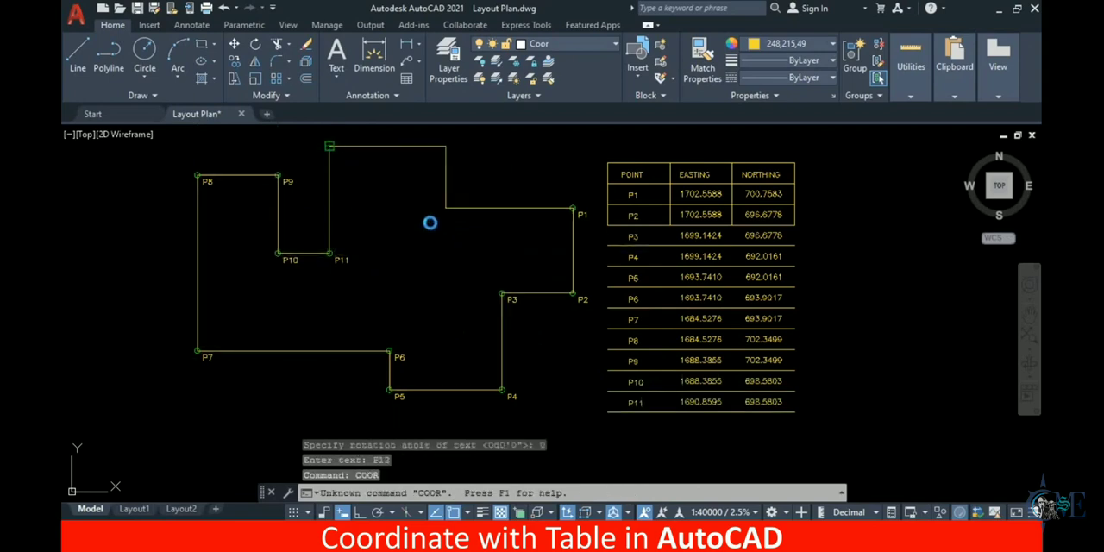
# Add the top block's upper-right corner and the inner corner below it to the coordinate table, and finish the coor routine
pyautogui.click(445, 151)
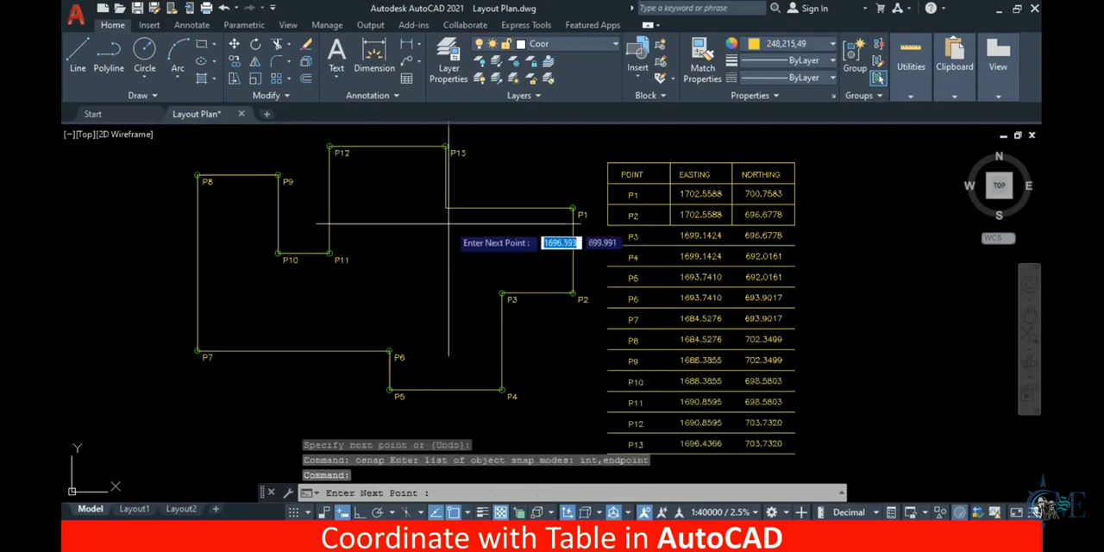
pyautogui.click(443, 208)
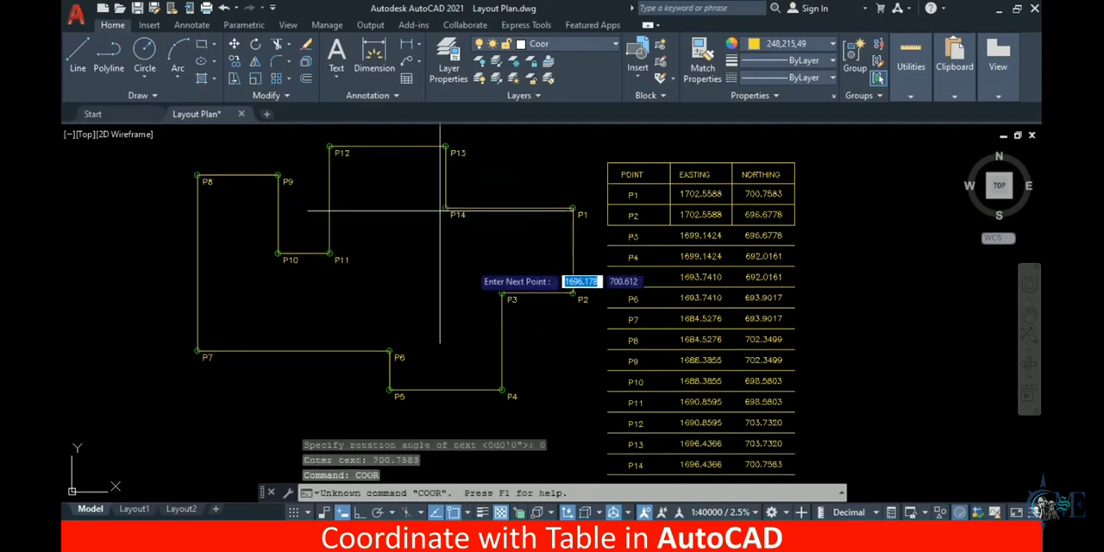
pyautogui.moveTo(458, 278); pyautogui.dragTo(420, 242, button='middle')
pyautogui.scroll(2, 413, 173)
pyautogui.press('Return')
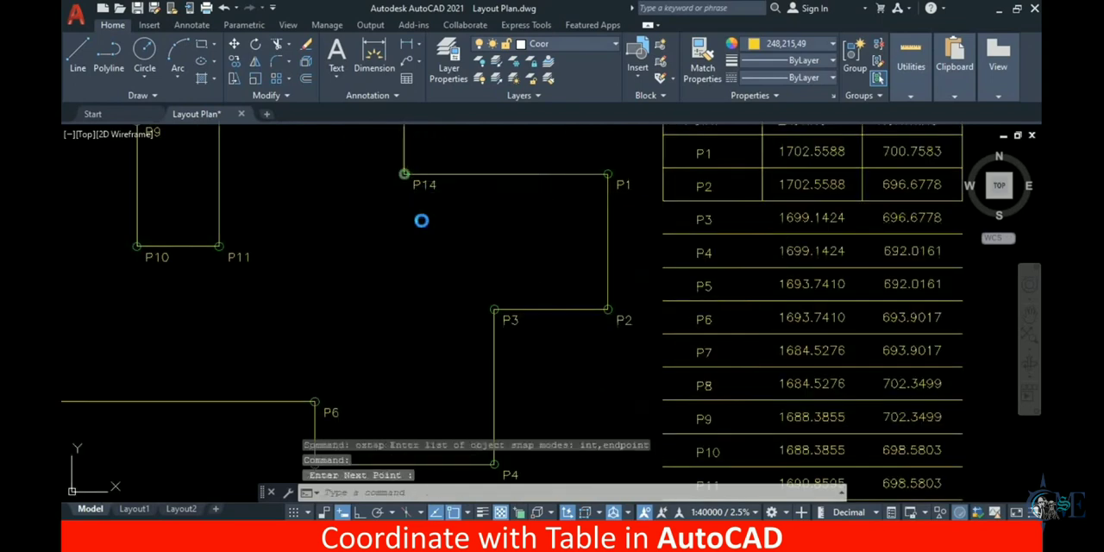
pyautogui.scroll(-2, 441, 232)
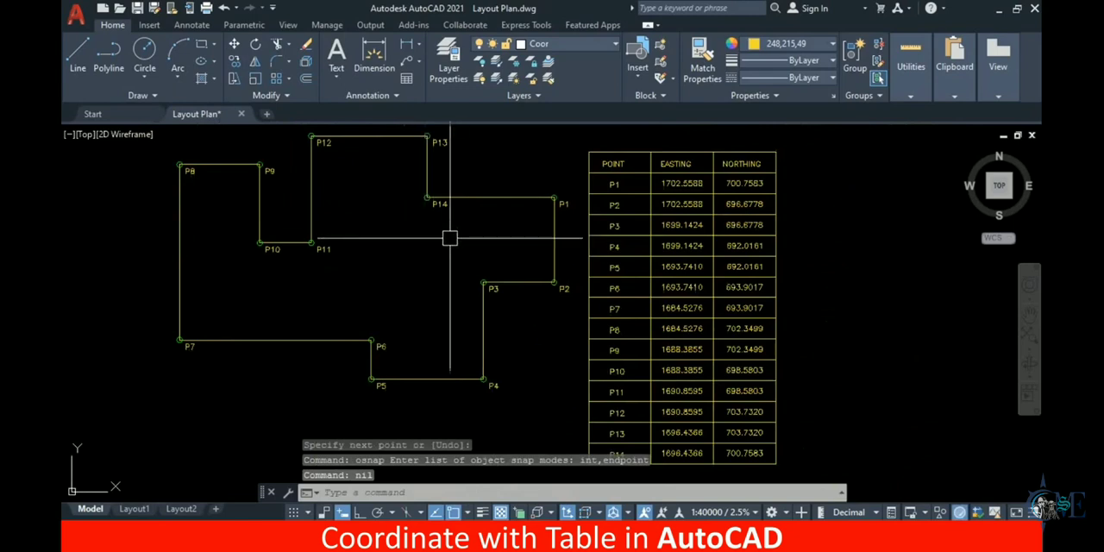
# Compare the numbered corner labels on the plan with the point, easting and northing rows of the finished table
pyautogui.moveTo(549, 286); pyautogui.dragTo(505, 205, button='middle')
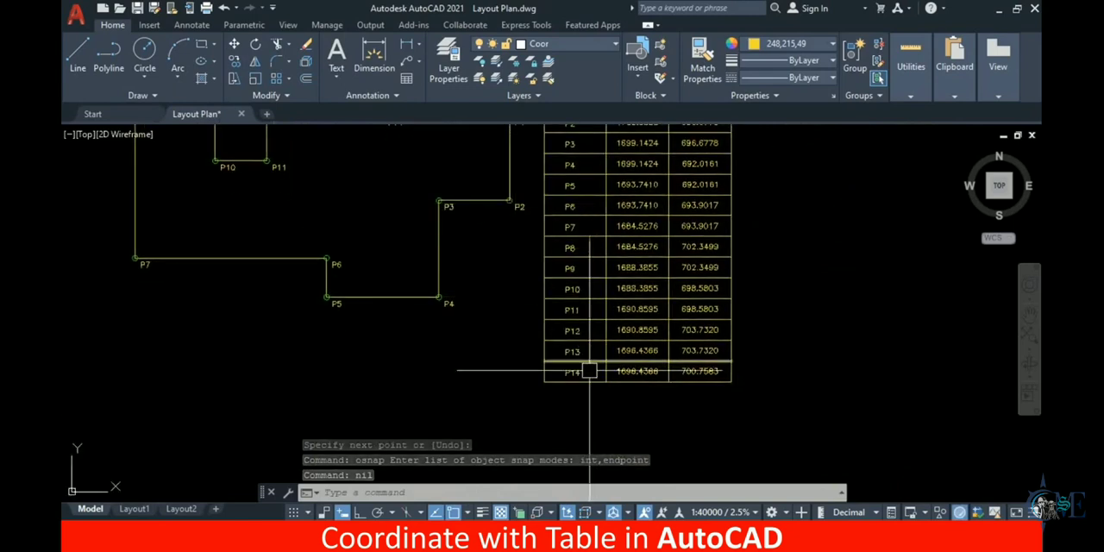
pyautogui.scroll(-2, 602, 360)
pyautogui.scroll(3, 327, 266)
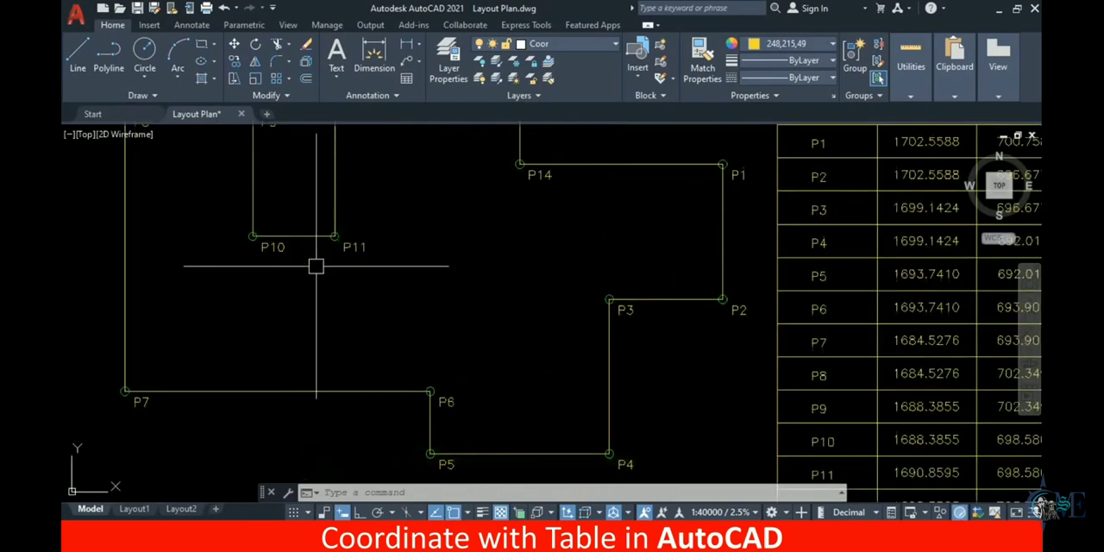
pyautogui.moveTo(363, 298); pyautogui.dragTo(274, 302, button='middle')
pyautogui.moveTo(671, 336); pyautogui.dragTo(601, 298, button='middle')
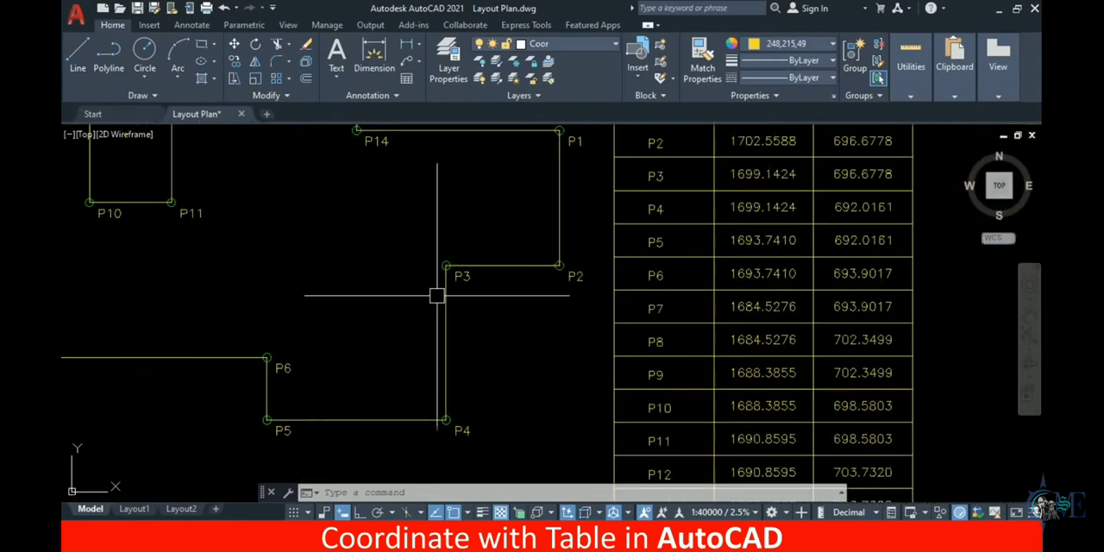
pyautogui.scroll(-3, 628, 315)
pyautogui.scroll(2, 620, 328)
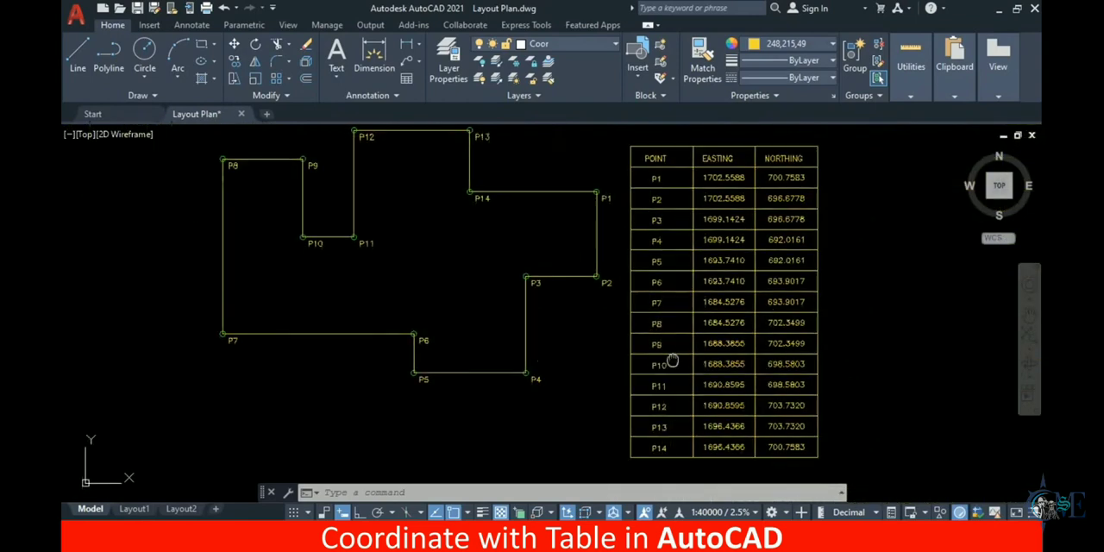
pyautogui.scroll(2, 684, 332)
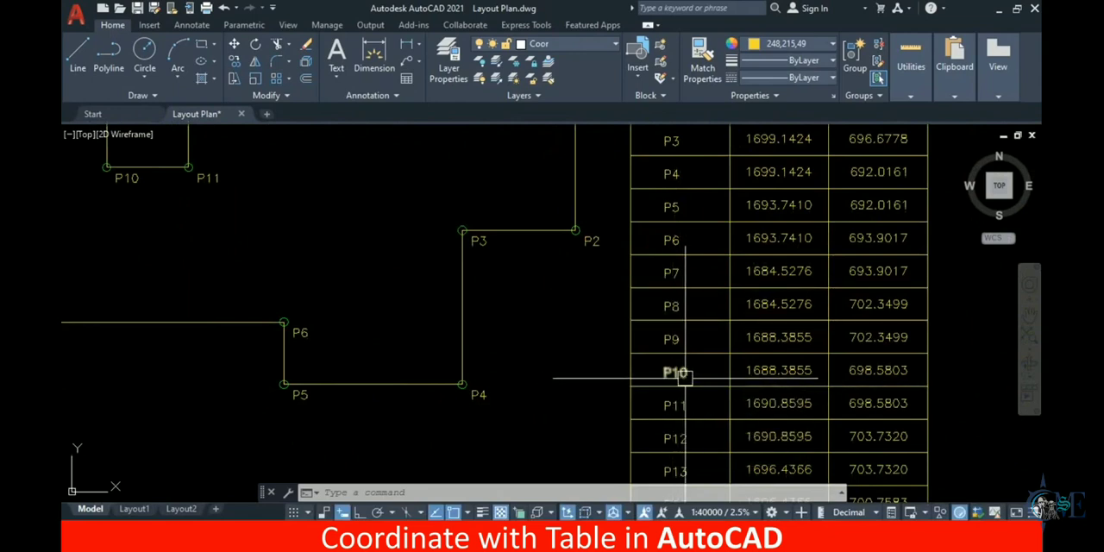
pyautogui.scroll(-2, 684, 379)
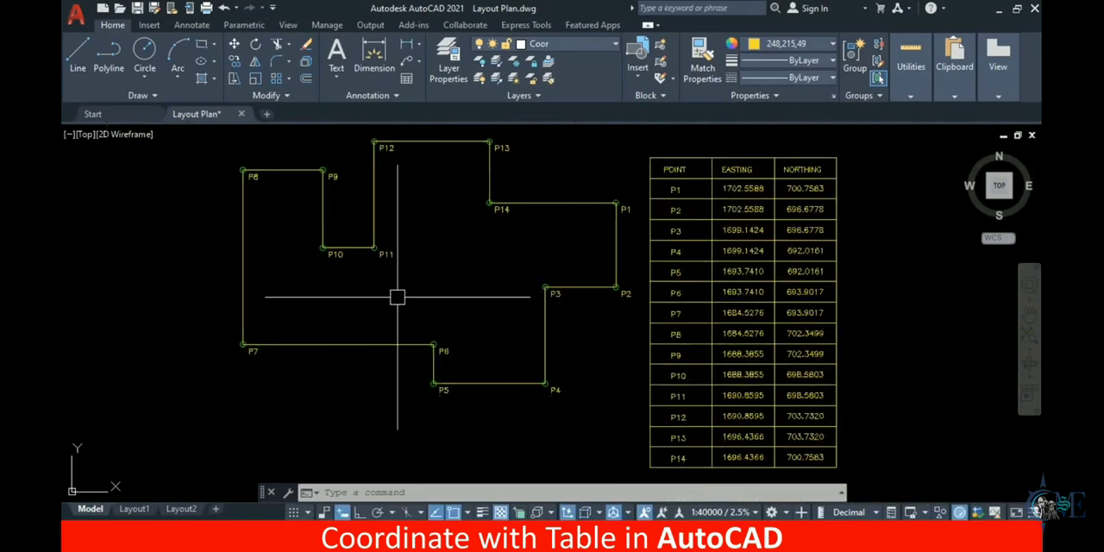
pyautogui.scroll(2, 374, 253)
pyautogui.moveTo(623, 395); pyautogui.dragTo(437, 342, button='middle')
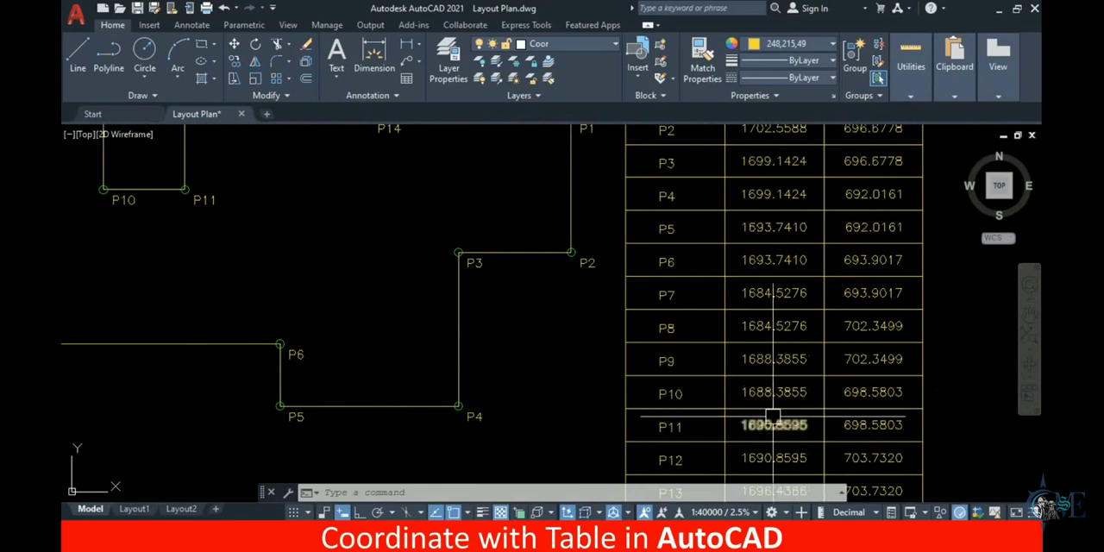
pyautogui.scroll(-3, 773, 422)
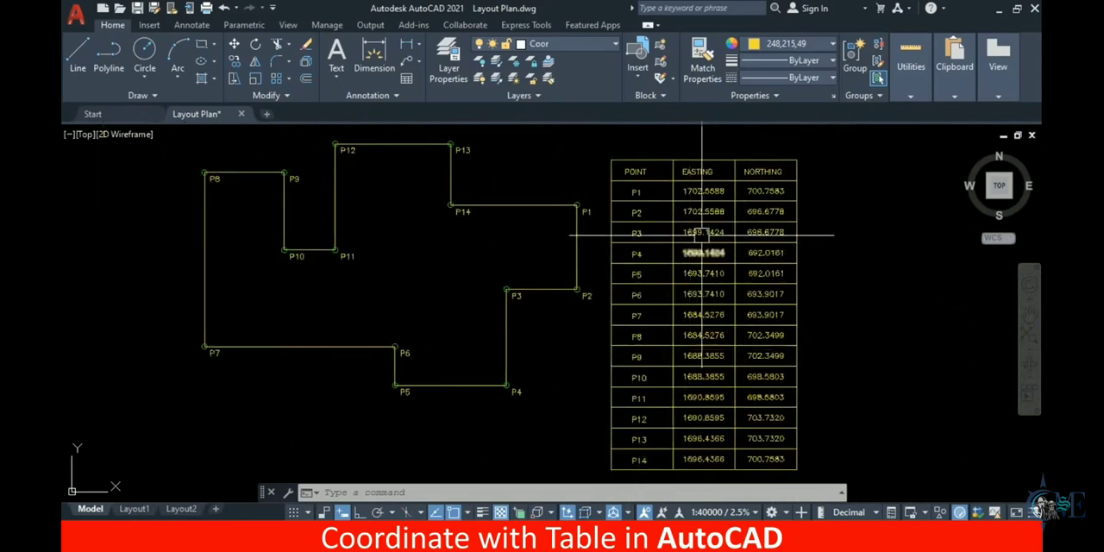
# Select the P3 easting value and extend the selection to all similar text in the table and on the plan
pyautogui.scroll(3, 718, 190)
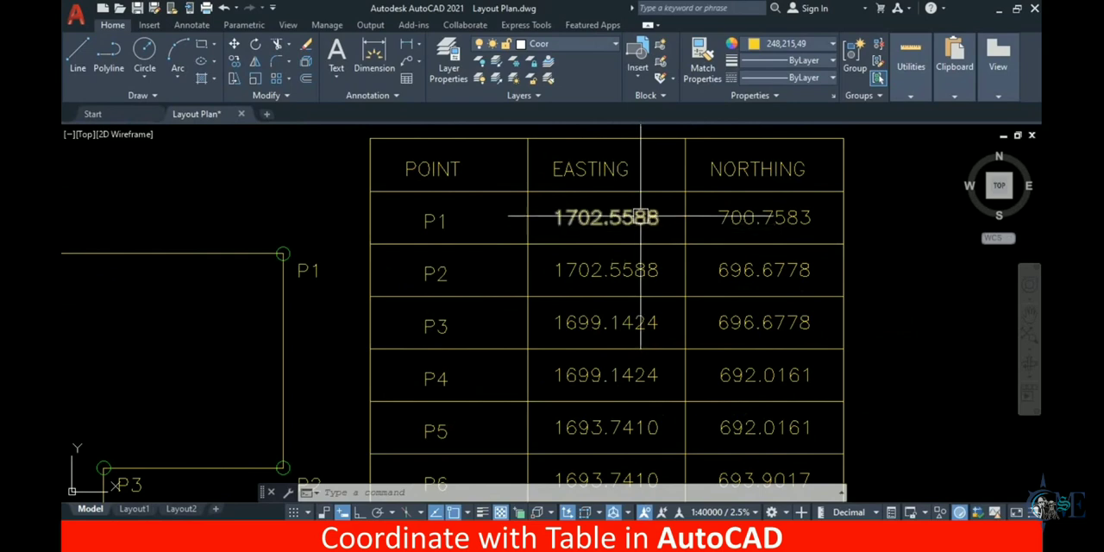
pyautogui.moveTo(636, 273); pyautogui.dragTo(683, 193, button='middle')
pyautogui.click(670, 237)
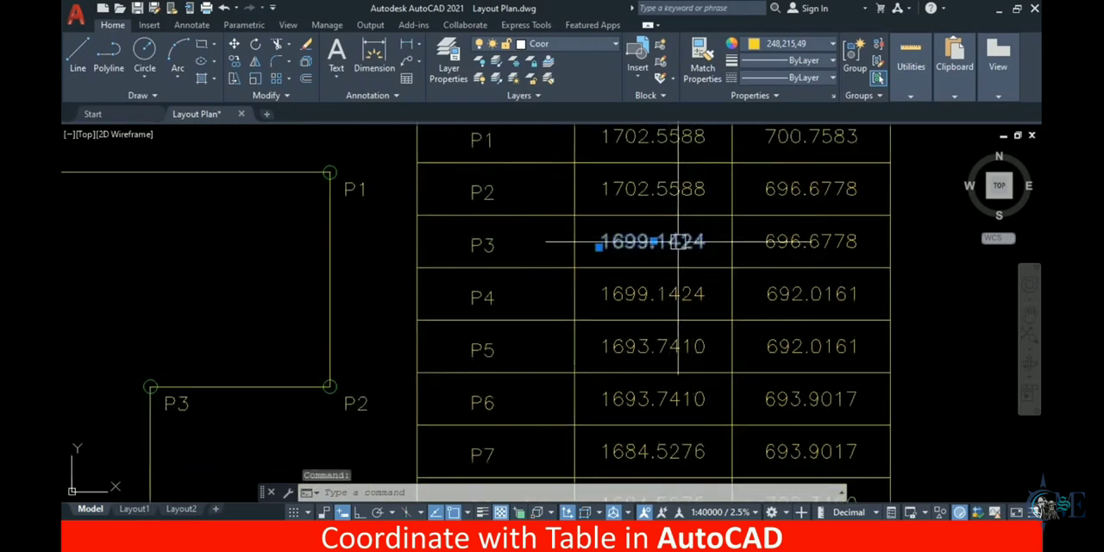
pyautogui.rightClick(678, 242)
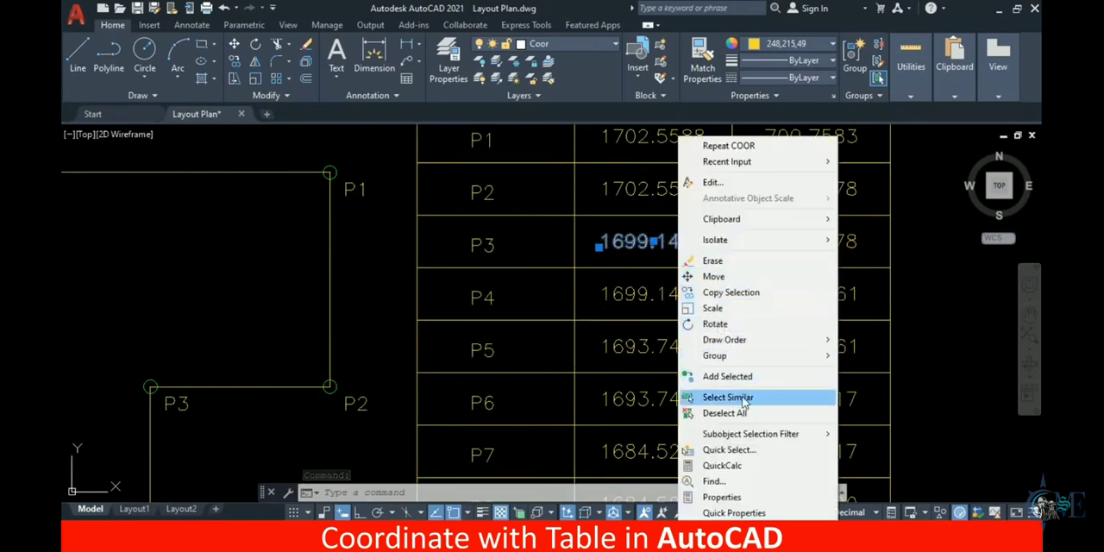
pyautogui.click(716, 397)
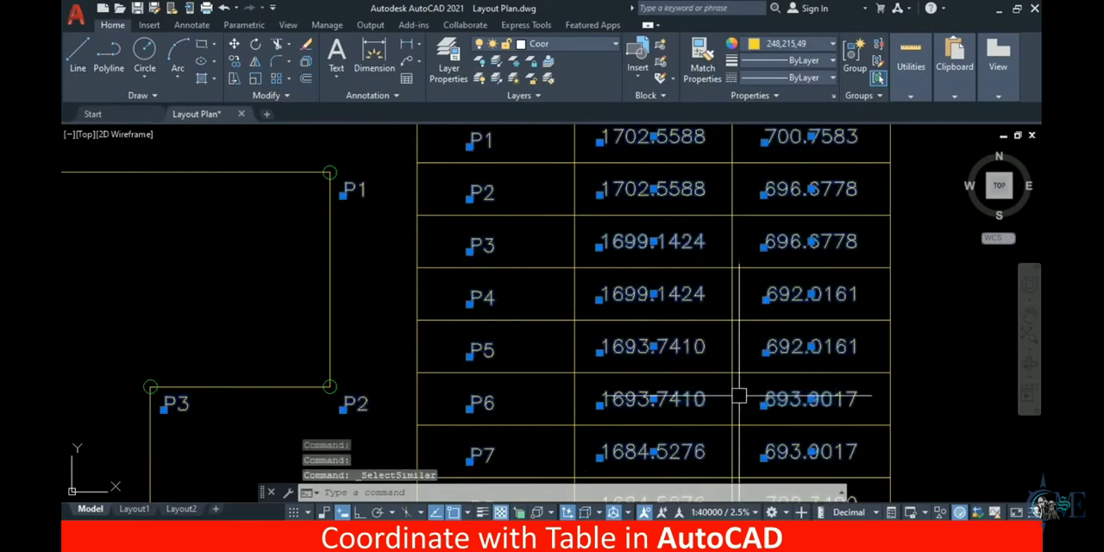
pyautogui.scroll(-6, 637, 321)
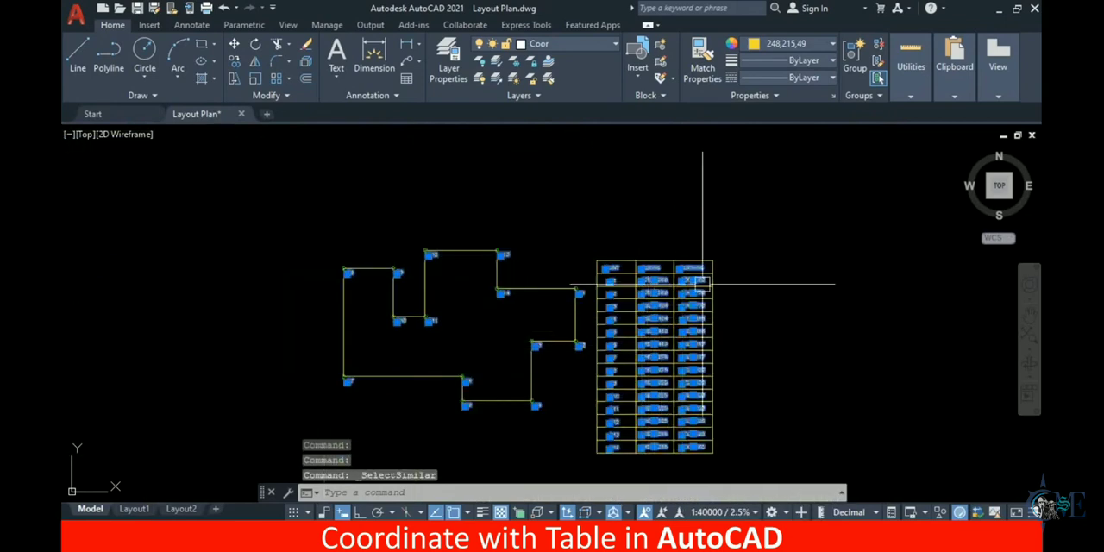
pyautogui.scroll(2, 643, 380)
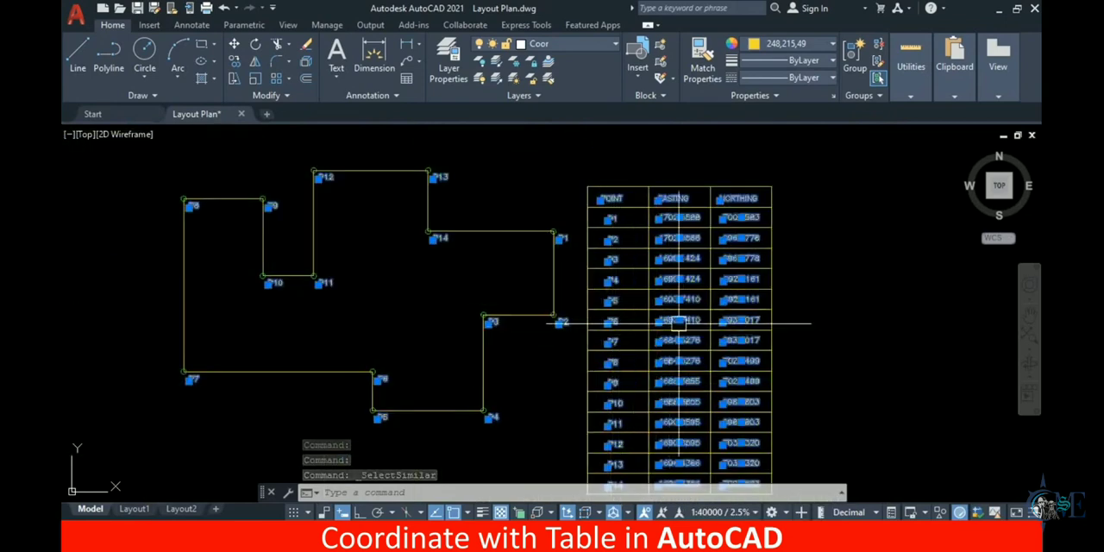
pyautogui.scroll(5, 677, 289)
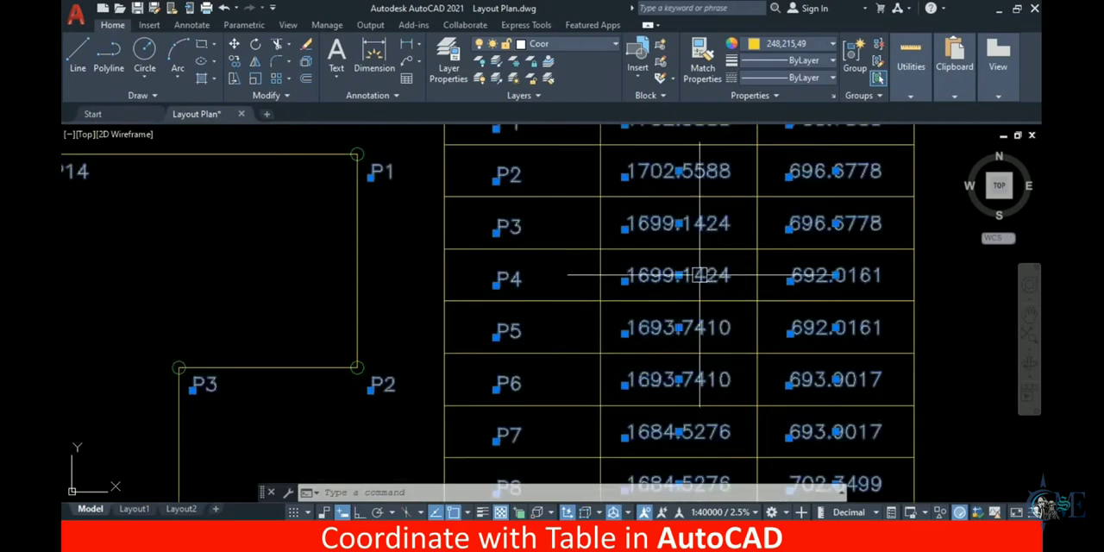
# Open the selected text's properties, try Red as its color, and settle on Blue
pyautogui.rightClick(699, 276)
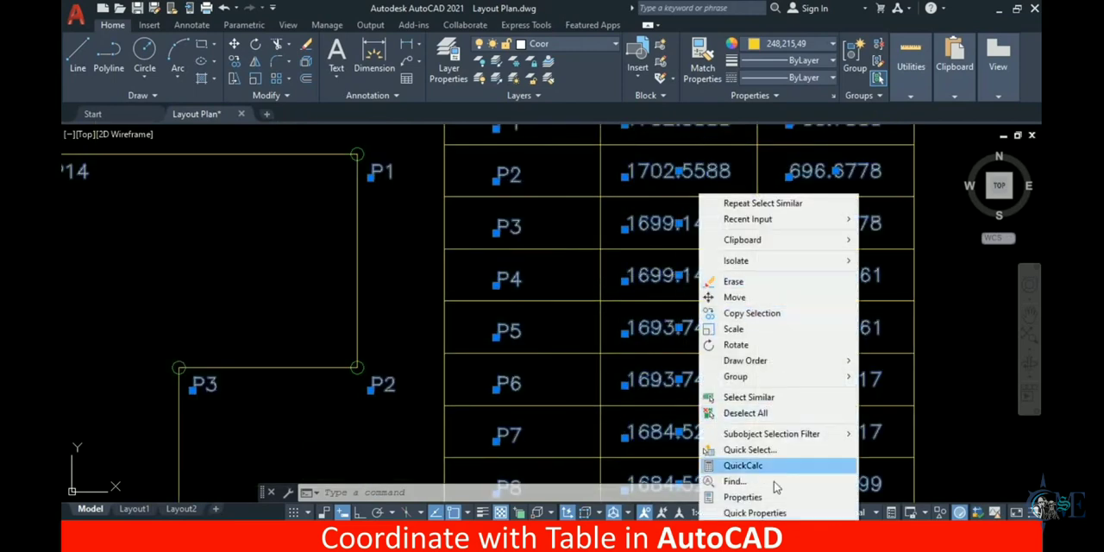
pyautogui.click(742, 497)
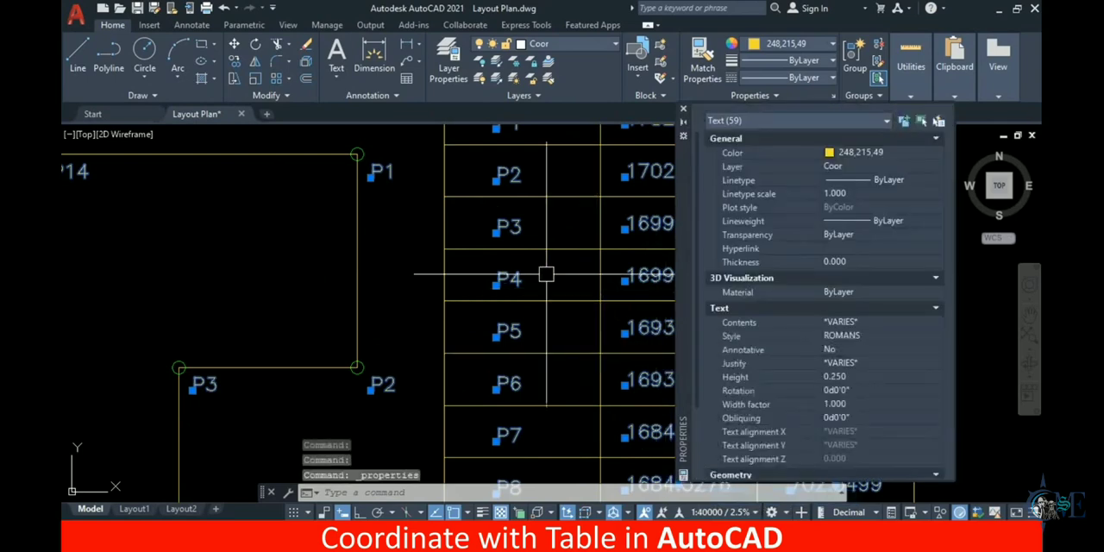
pyautogui.scroll(-4, 547, 276)
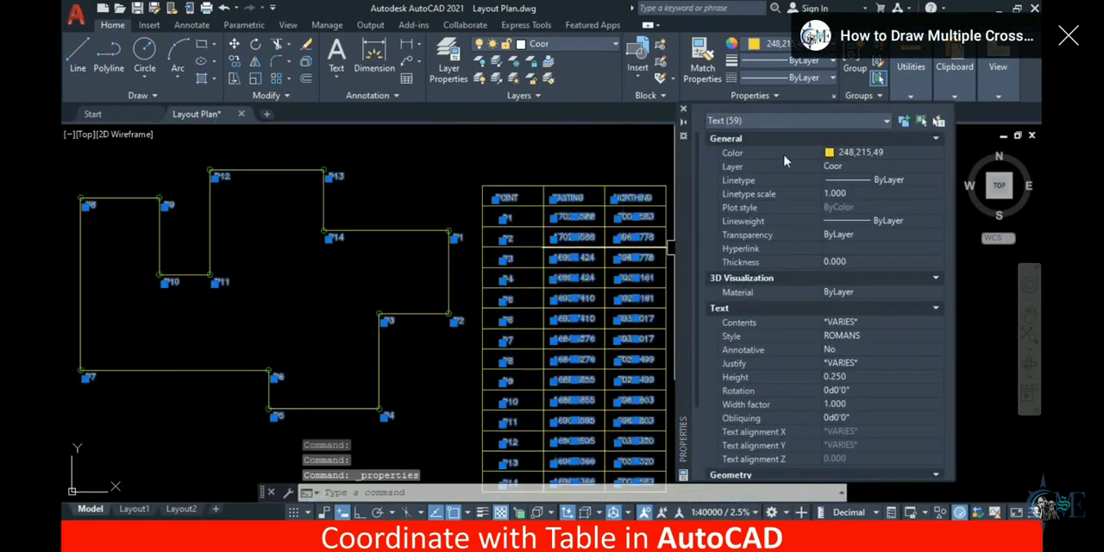
pyautogui.click(860, 157)
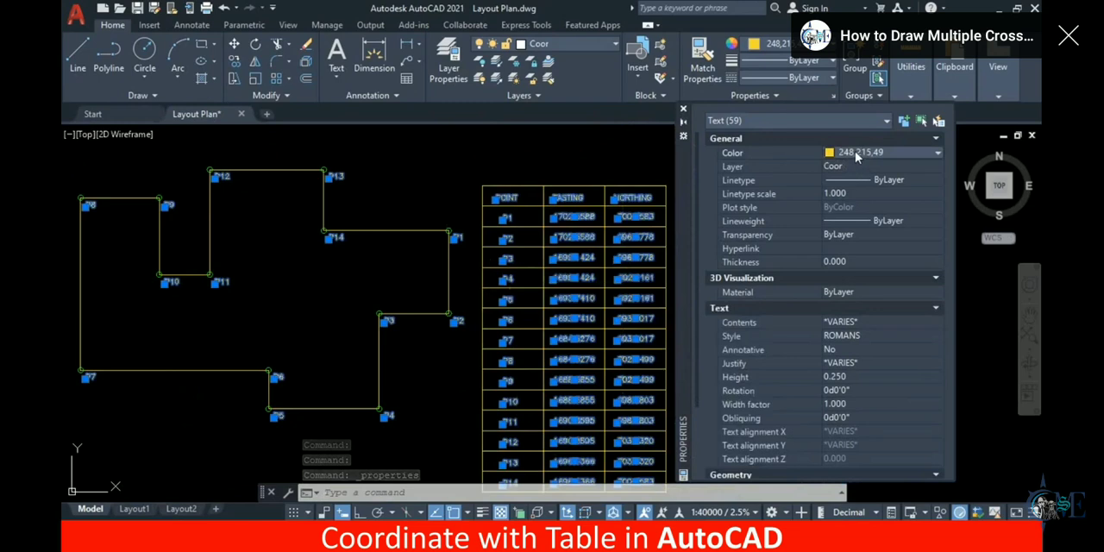
pyautogui.click(854, 153)
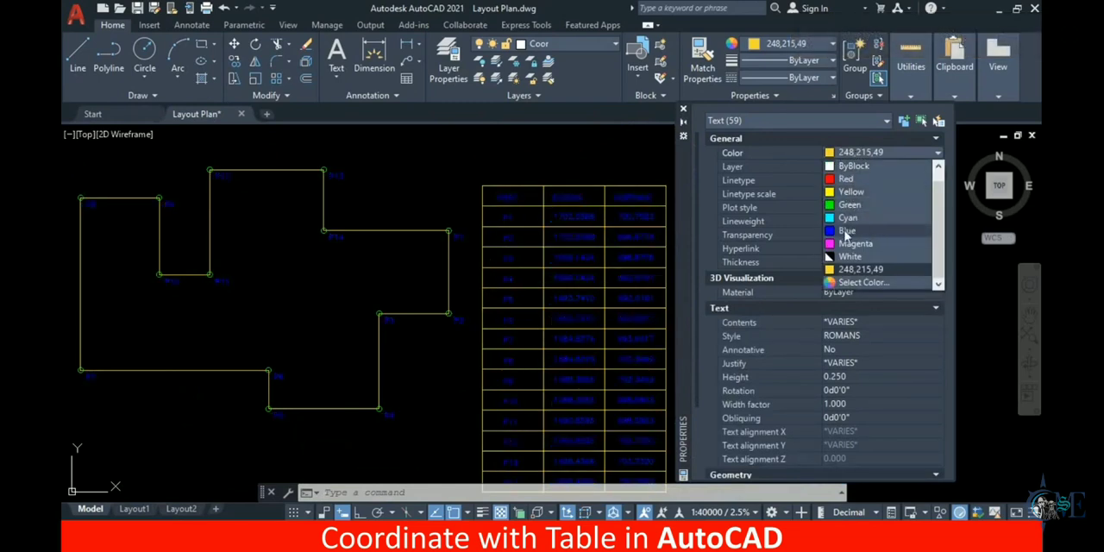
pyautogui.click(844, 179)
pyautogui.click(852, 155)
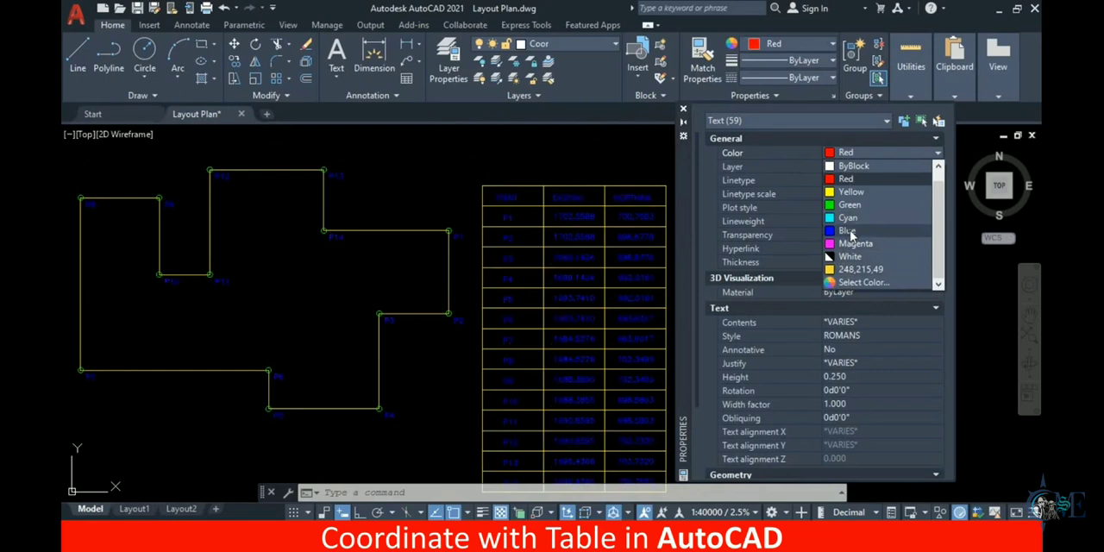
pyautogui.click(846, 230)
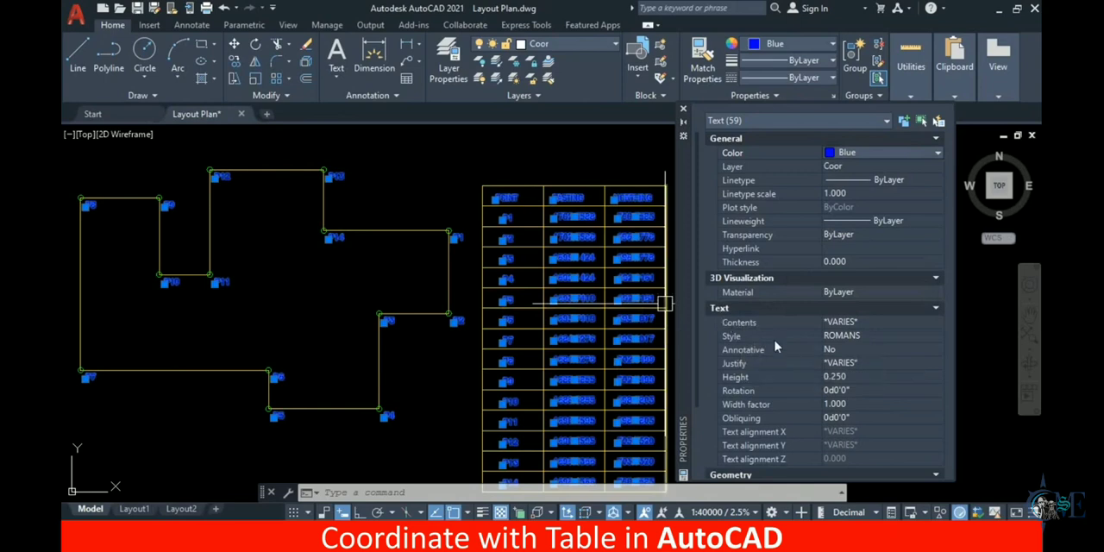
# Change the text style of the selected labels and table values to Standard
pyautogui.click(849, 338)
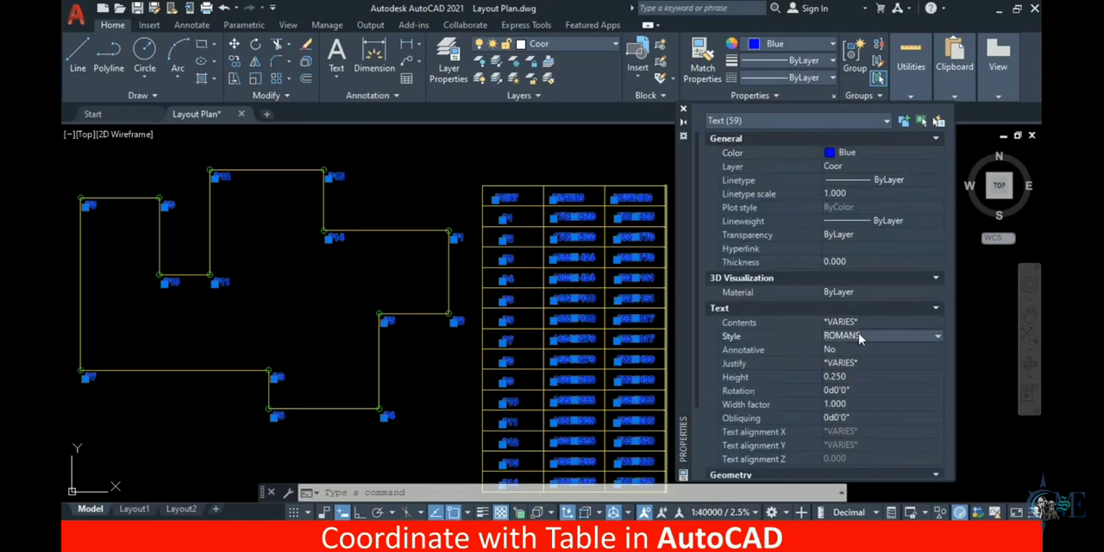
pyautogui.click(859, 337)
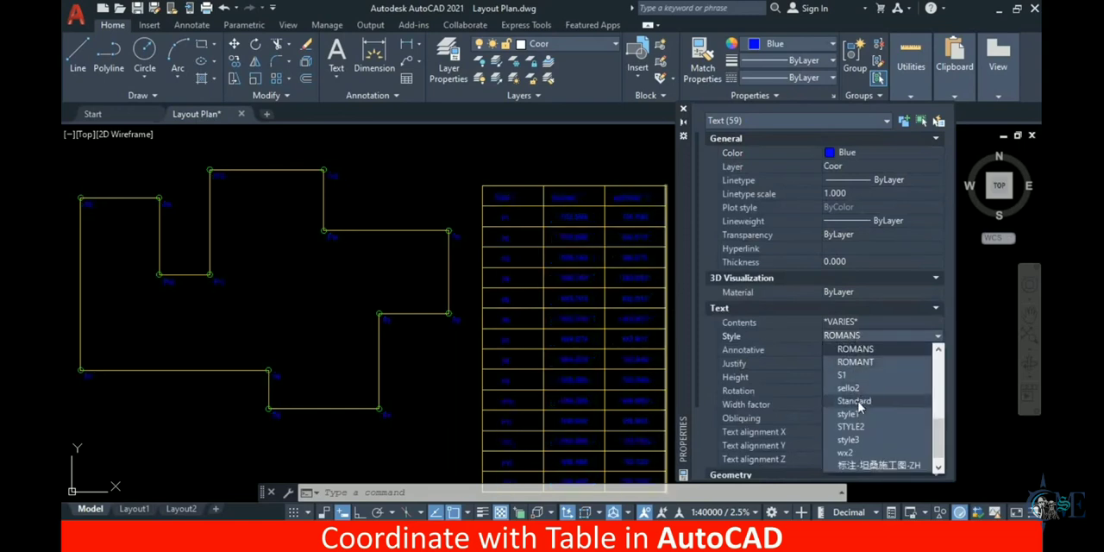
pyautogui.scroll(4, 533, 287)
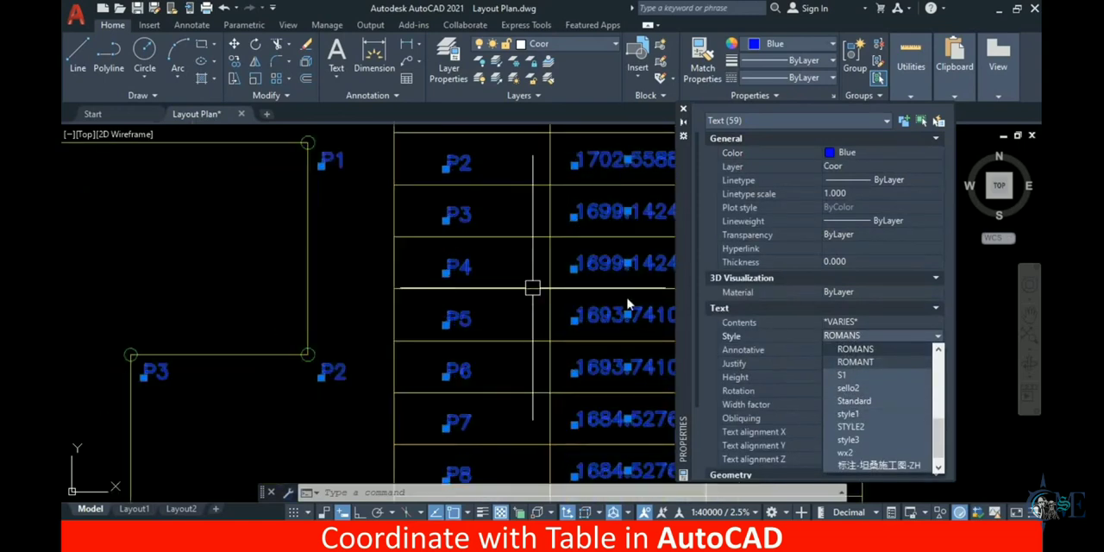
pyautogui.scroll(-3, 485, 335)
pyautogui.scroll(3, 604, 330)
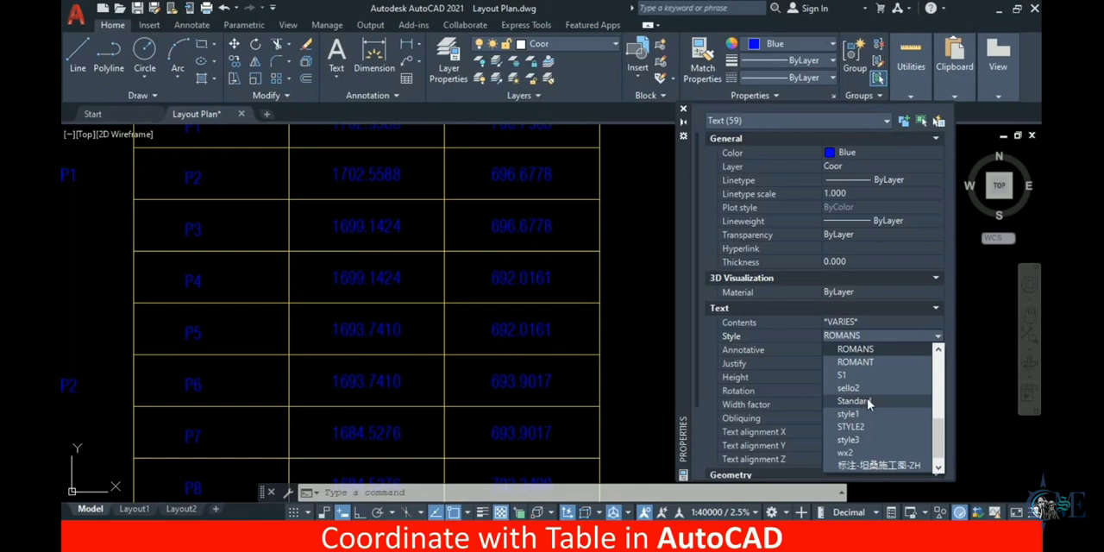
pyautogui.click(863, 403)
pyautogui.scroll(-5, 439, 343)
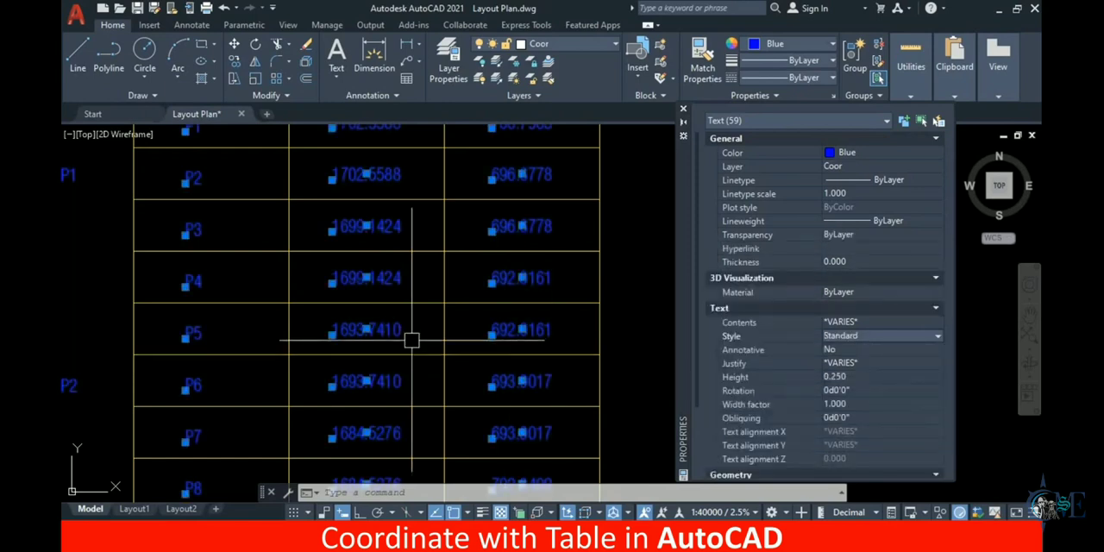
# Look over the restyled table text, close its properties and clear the selection
pyautogui.moveTo(470, 281); pyautogui.dragTo(613, 277, button='middle')
pyautogui.scroll(6, 472, 266)
pyautogui.moveTo(518, 269); pyautogui.dragTo(314, 335, button='middle')
pyautogui.scroll(-2, 317, 336)
pyautogui.moveTo(401, 326); pyautogui.dragTo(211, 323, button='middle')
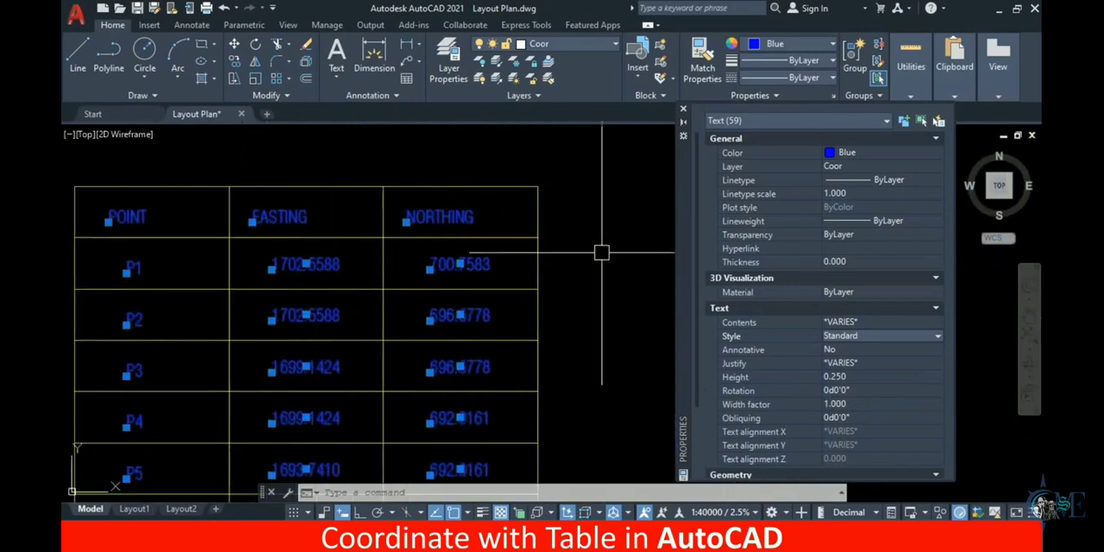
pyautogui.click(685, 110)
pyautogui.press('Escape')
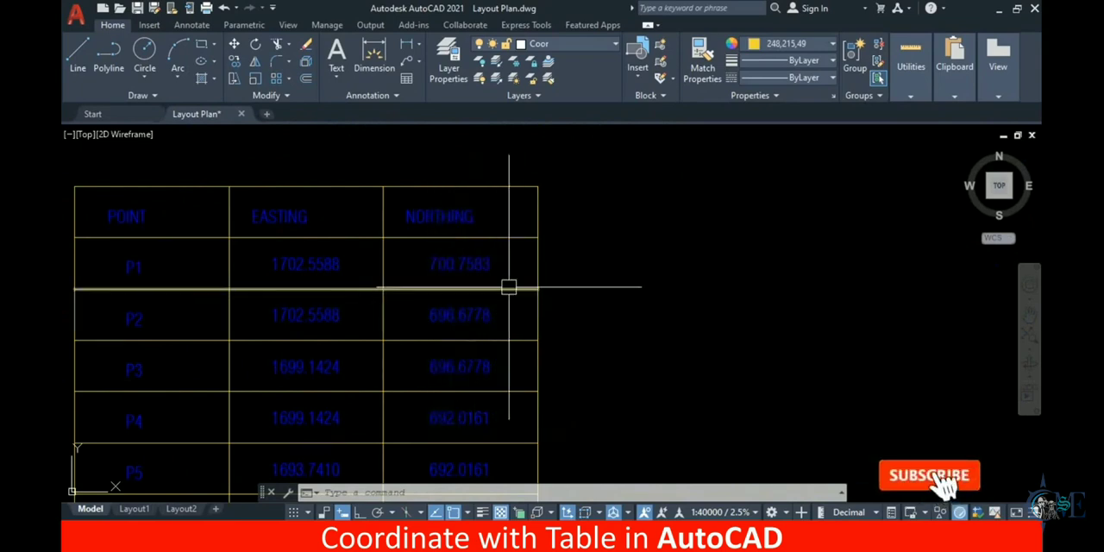
# Examine the recolored text in the coordinate table and beside the plan's corners
pyautogui.scroll(-1, 570, 274)
pyautogui.moveTo(495, 325); pyautogui.dragTo(653, 267, button='middle')
pyautogui.scroll(2, 556, 284)
pyautogui.moveTo(560, 293); pyautogui.dragTo(671, 273, button='middle')
pyautogui.scroll(-2, 591, 317)
pyautogui.moveTo(609, 353); pyautogui.dragTo(627, 243, button='middle')
pyautogui.scroll(-2, 604, 302)
pyautogui.moveTo(636, 337); pyautogui.dragTo(630, 350, button='middle')
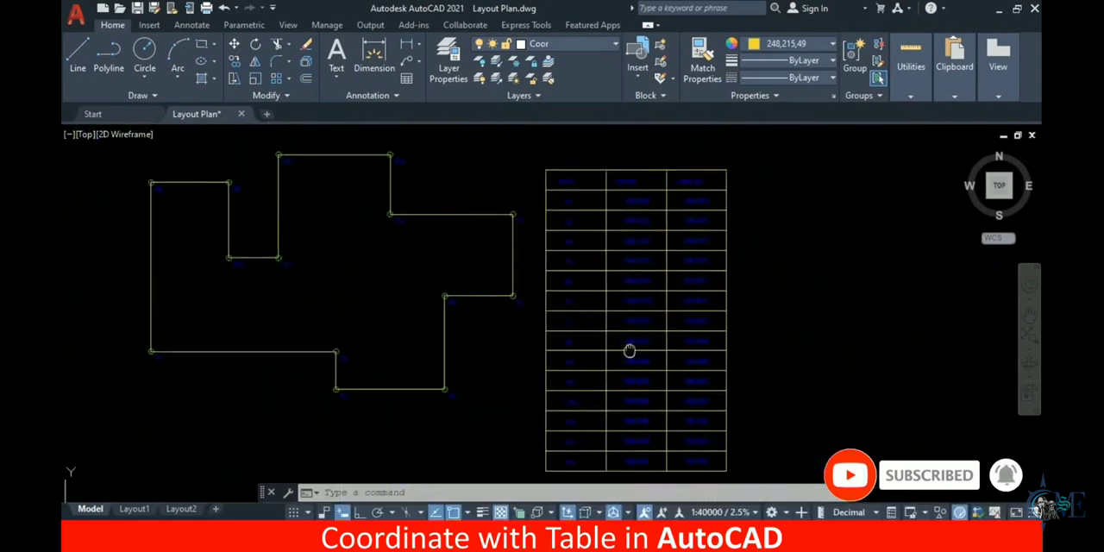
# Move the whole coordinate table, with its text, slightly straight up beside the layout plan
pyautogui.click(743, 158)
pyautogui.click(535, 477)
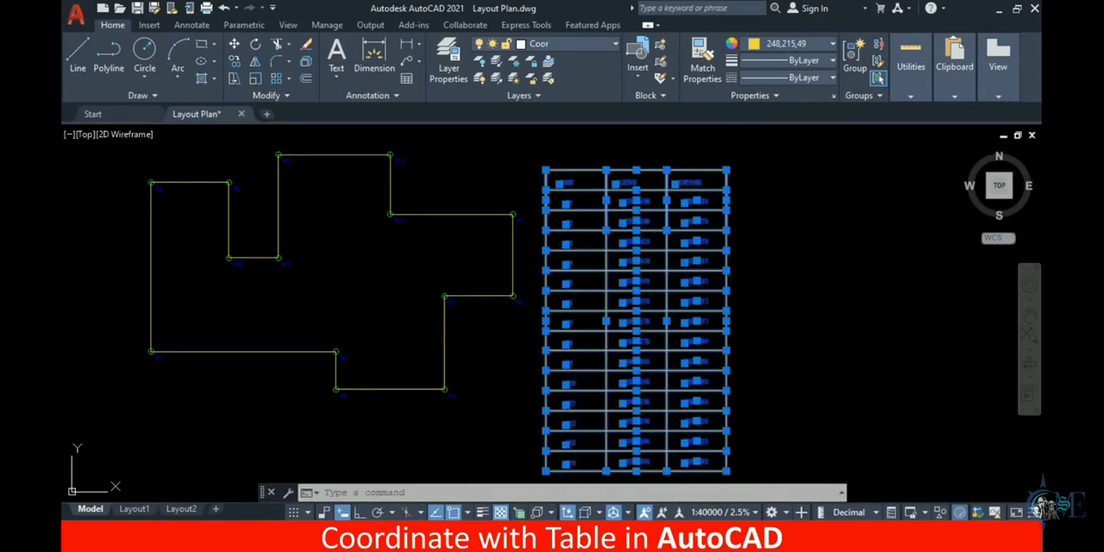
pyautogui.write('m')
pyautogui.press('Return')
pyautogui.click(849, 354)
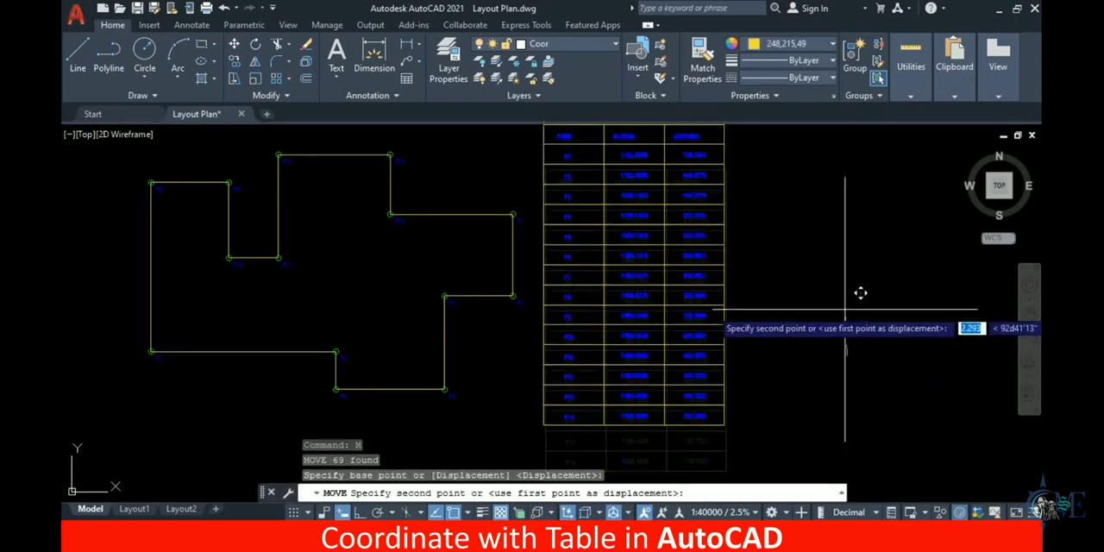
pyautogui.moveTo(794, 361); pyautogui.dragTo(809, 395, button='middle')
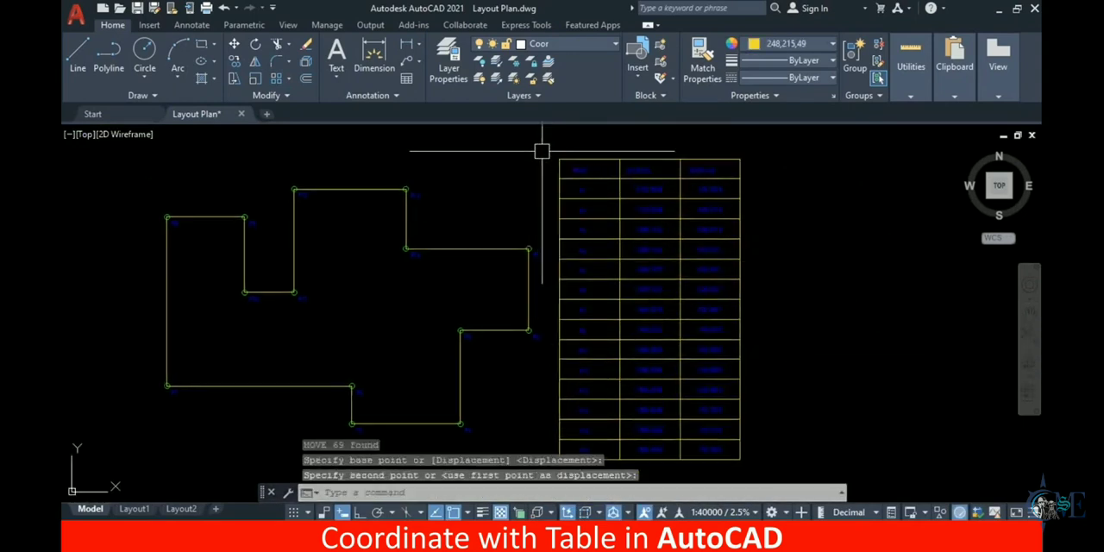
pyautogui.moveTo(708, 377)
pyautogui.mouseDown(button='middle')
pyautogui.moveTo(752, 374)
pyautogui.moveTo(759, 357)
pyautogui.mouseUp(button='middle')
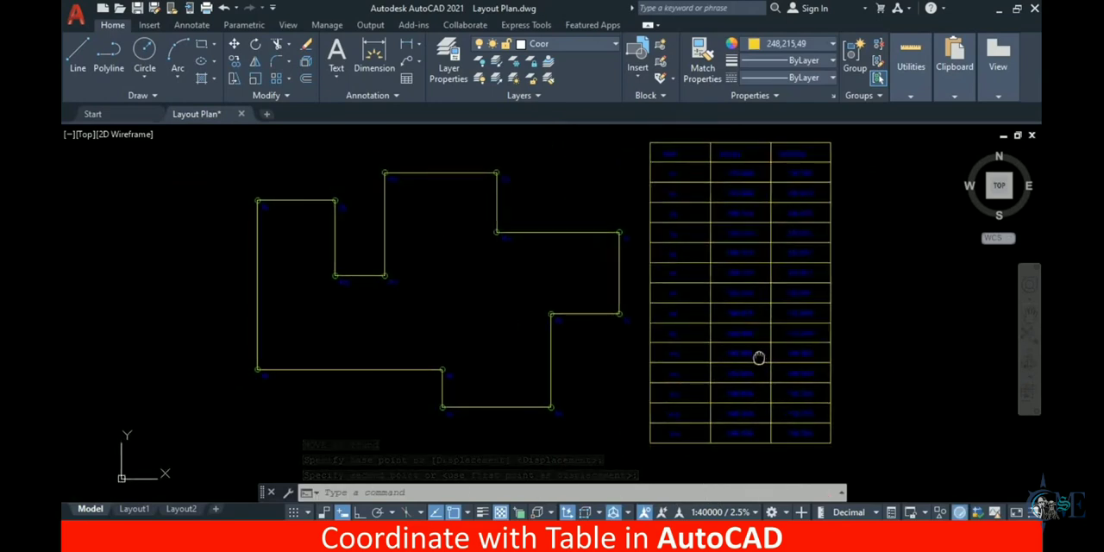
pyautogui.moveTo(557, 289); pyautogui.dragTo(557, 299, button='middle')
pyautogui.scroll(3, 557, 298)
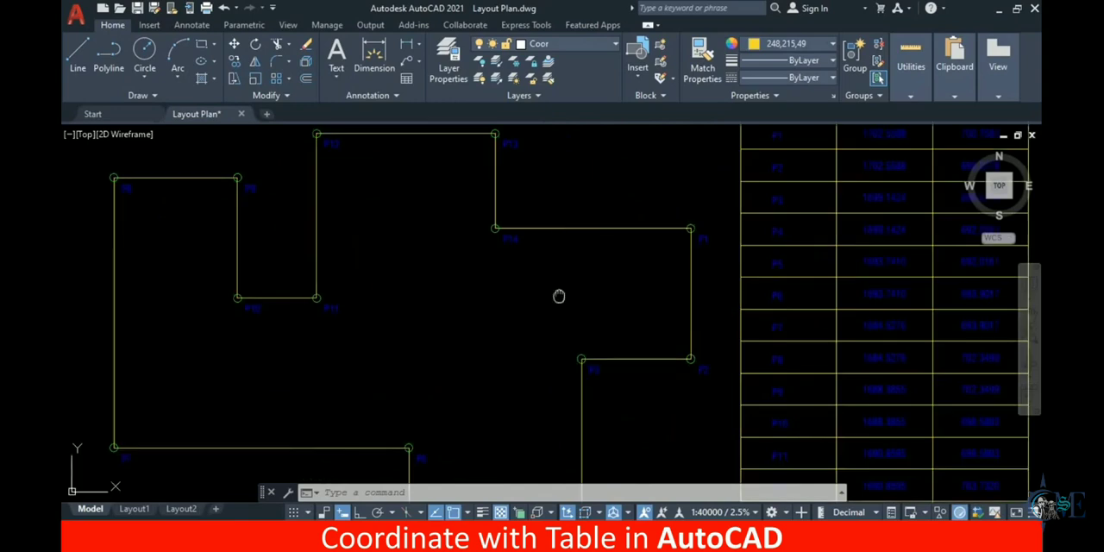
pyautogui.scroll(-3, 544, 329)
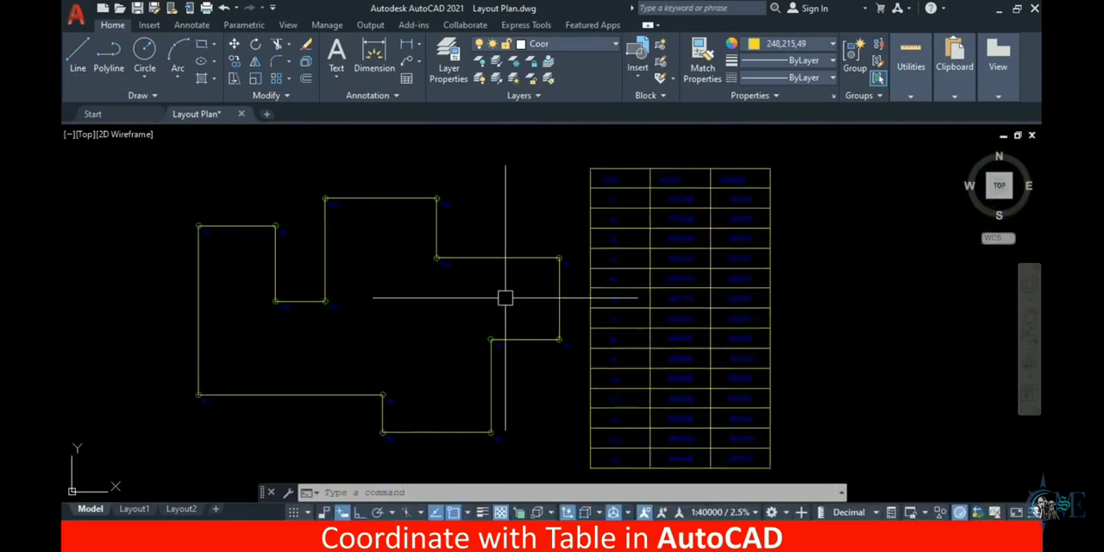
pyautogui.moveTo(504, 298); pyautogui.dragTo(543, 294, button='middle')
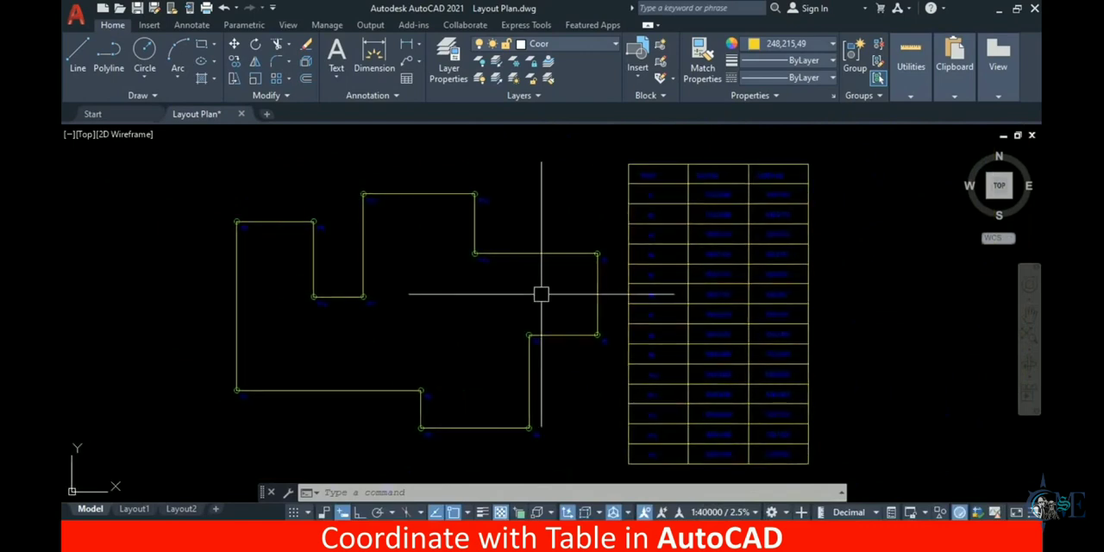